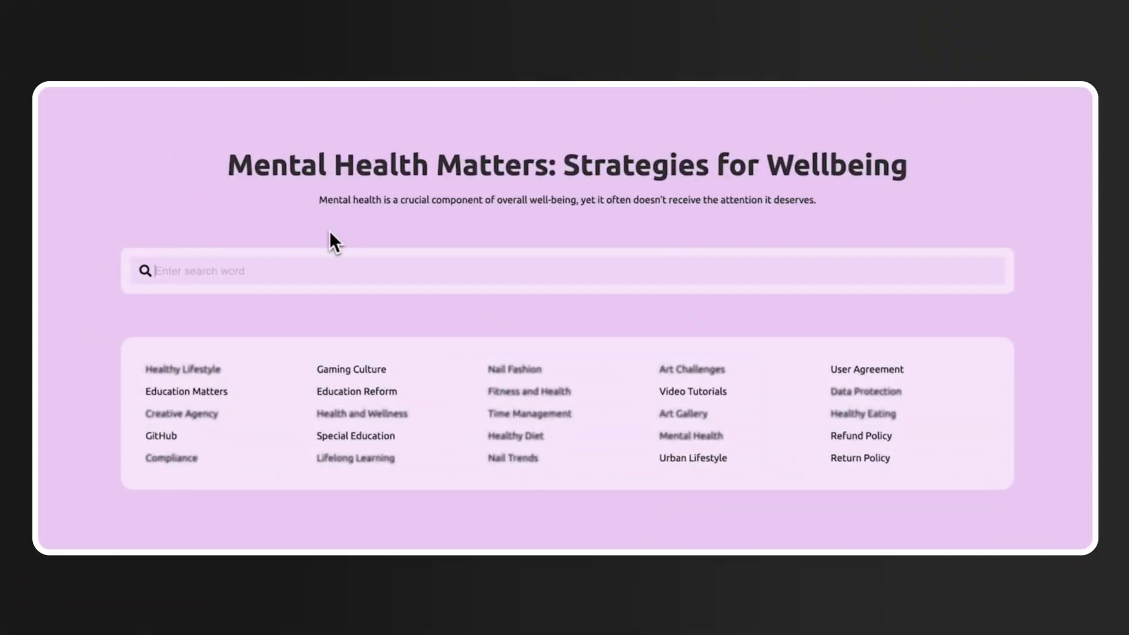
Step: Try the live demo search with 'special', 'data' and 'fashion', clearing each in turn
{"action": "type", "text": "special"}
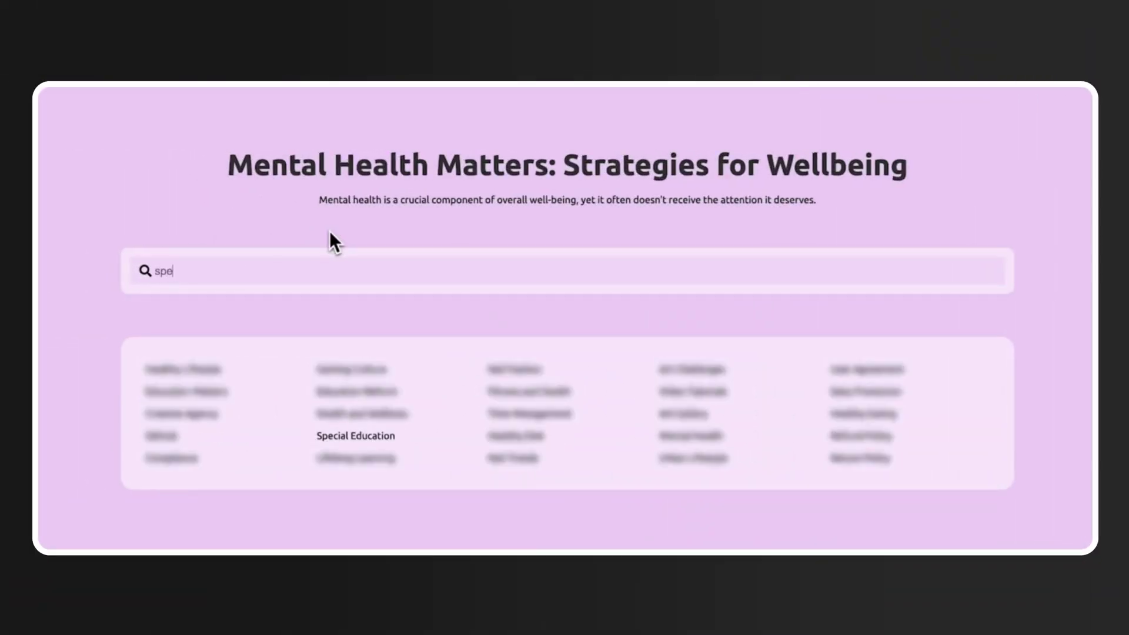
{"action": "key", "text": "BackSpace"}
{"action": "key", "text": "BackSpace"}
{"action": "key", "text": "BackSpace"}
{"action": "key", "text": "BackSpace"}
{"action": "key", "text": "BackSpace"}
{"action": "key", "text": "BackSpace"}
{"action": "key", "text": "BackSpace"}
{"action": "type", "text": "data"}
{"action": "key", "text": "BackSpace"}
{"action": "key", "text": "BackSpace"}
{"action": "key", "text": "BackSpace"}
{"action": "key", "text": "BackSpace"}
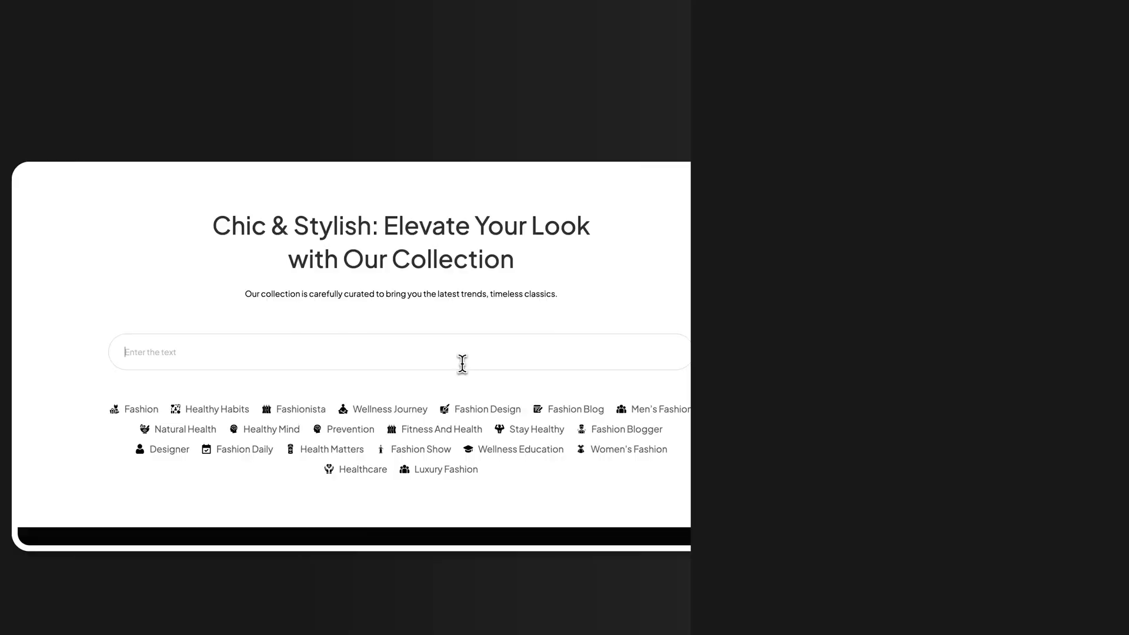
{"action": "type", "text": "fashion"}
{"action": "key", "text": "BackSpace"}
{"action": "key", "text": "BackSpace"}
{"action": "key", "text": "BackSpace"}
{"action": "key", "text": "BackSpace"}
{"action": "key", "text": "BackSpace"}
{"action": "key", "text": "BackSpace"}
{"action": "key", "text": "BackSpace"}
{"action": "scroll", "coordinate": [544, 417], "scroll_direction": "down", "scroll_amount": 5}
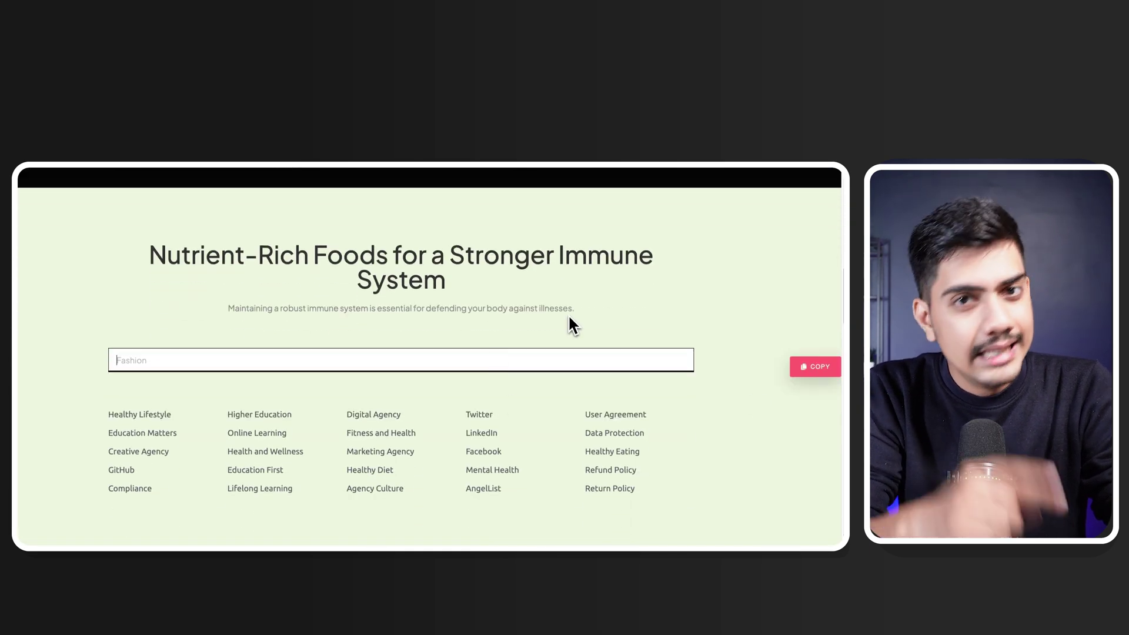
Step: Search 'mental' and 'educati', then 'shelving' and 'game' in the furniture categories demo
{"action": "type", "text": "mental"}
{"action": "key", "text": "BackSpace"}
{"action": "key", "text": "BackSpace"}
{"action": "key", "text": "BackSpace"}
{"action": "key", "text": "BackSpace"}
{"action": "key", "text": "BackSpace"}
{"action": "key", "text": "BackSpace"}
{"action": "type", "text": "educati"}
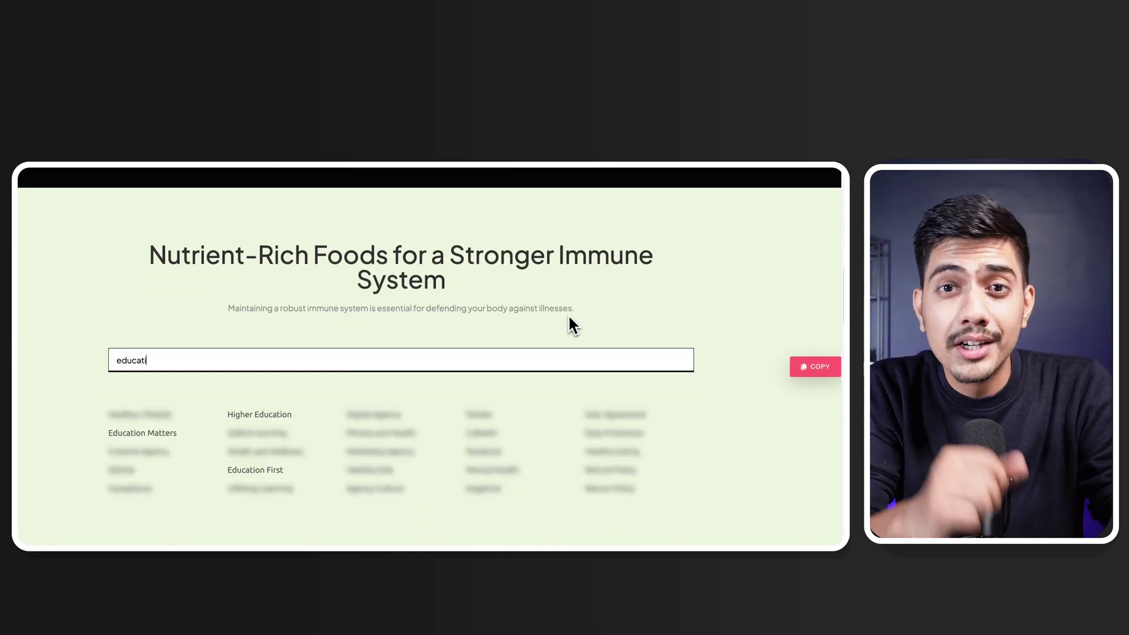
{"action": "key", "text": "BackSpace"}
{"action": "key", "text": "BackSpace"}
{"action": "key", "text": "BackSpace"}
{"action": "key", "text": "BackSpace"}
{"action": "key", "text": "BackSpace"}
{"action": "key", "text": "BackSpace"}
{"action": "key", "text": "BackSpace"}
{"action": "scroll", "coordinate": [570, 318], "scroll_direction": "down", "scroll_amount": 2}
{"action": "scroll", "coordinate": [568, 314], "scroll_direction": "down", "scroll_amount": 15}
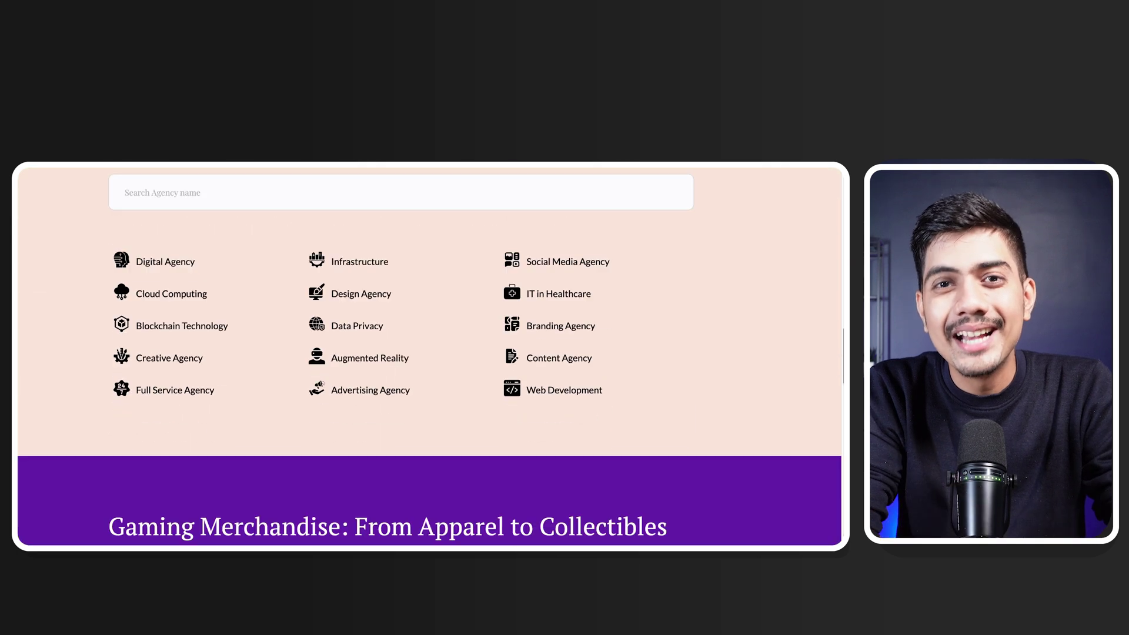
{"action": "left_click", "coordinate": [395, 259]}
{"action": "type", "text": "shelving"}
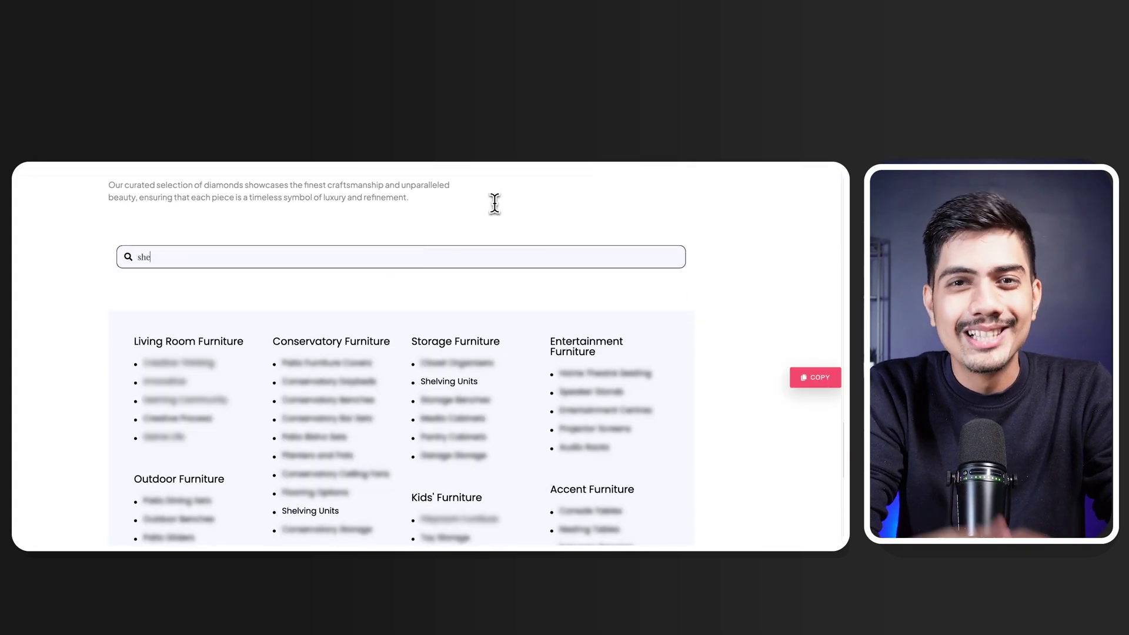
{"action": "key", "text": "BackSpace"}
{"action": "key", "text": "BackSpace"}
{"action": "key", "text": "BackSpace"}
{"action": "key", "text": "BackSpace"}
{"action": "key", "text": "BackSpace"}
{"action": "key", "text": "BackSpace"}
{"action": "key", "text": "BackSpace"}
{"action": "key", "text": "BackSpace"}
{"action": "type", "text": "game"}
{"action": "key", "text": "BackSpace"}
{"action": "key", "text": "BackSpace"}
{"action": "key", "text": "BackSpace"}
{"action": "key", "text": "BackSpace"}
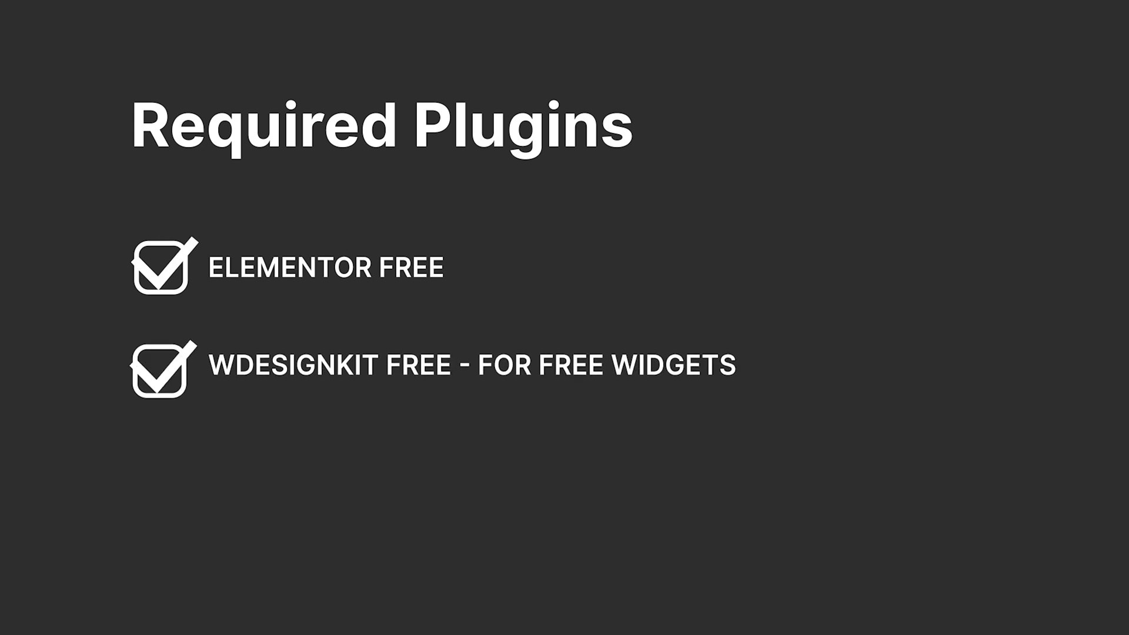
Step: Select the Inline AJAX Search Bar widget name and browse the site's top navigation menus
{"action": "left_click_drag", "start_coordinate": [151, 227], "coordinate": [348, 239]}
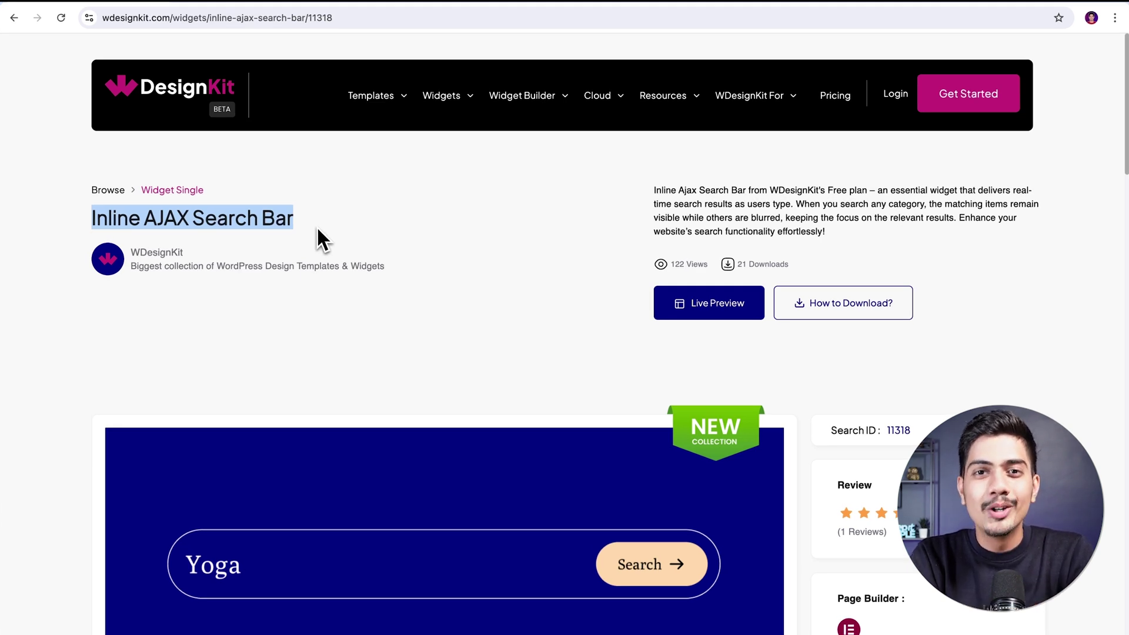
{"action": "mouse_move", "coordinate": [395, 106]}
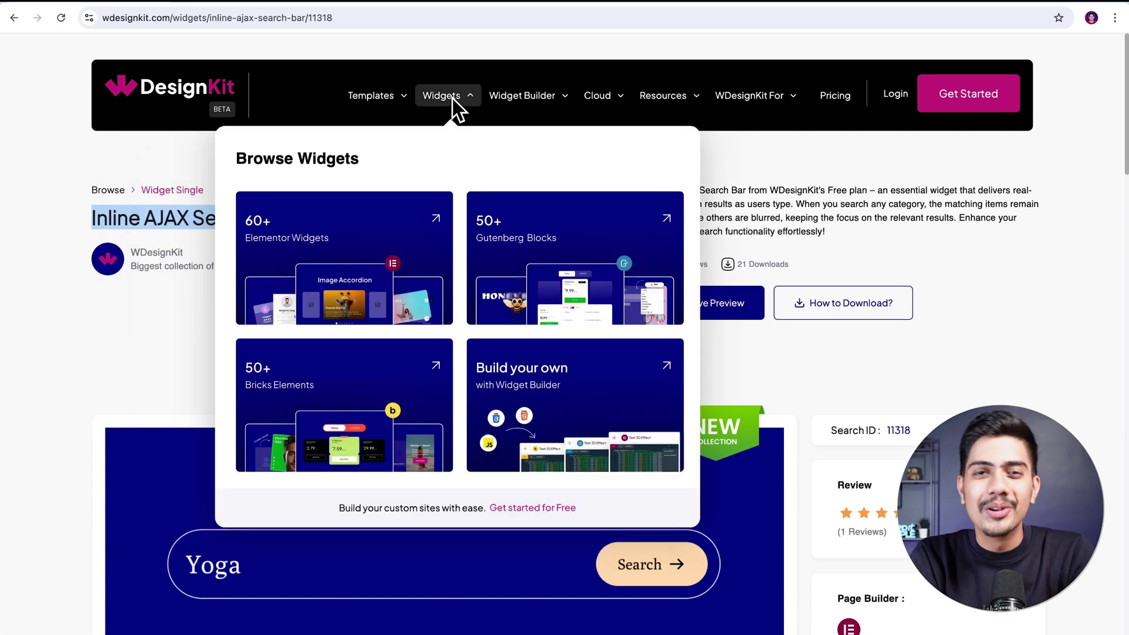
{"action": "mouse_move", "coordinate": [606, 110]}
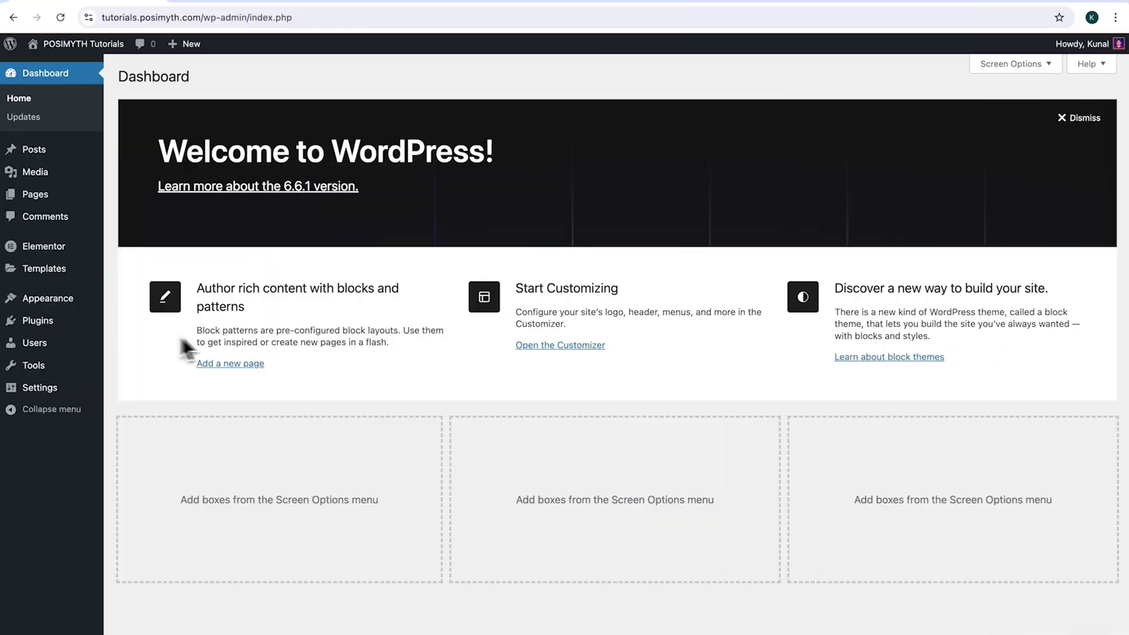
Step: Install and activate the WDesignKit plugin, then confirm Nexter is the active theme
{"action": "left_click", "coordinate": [67, 323]}
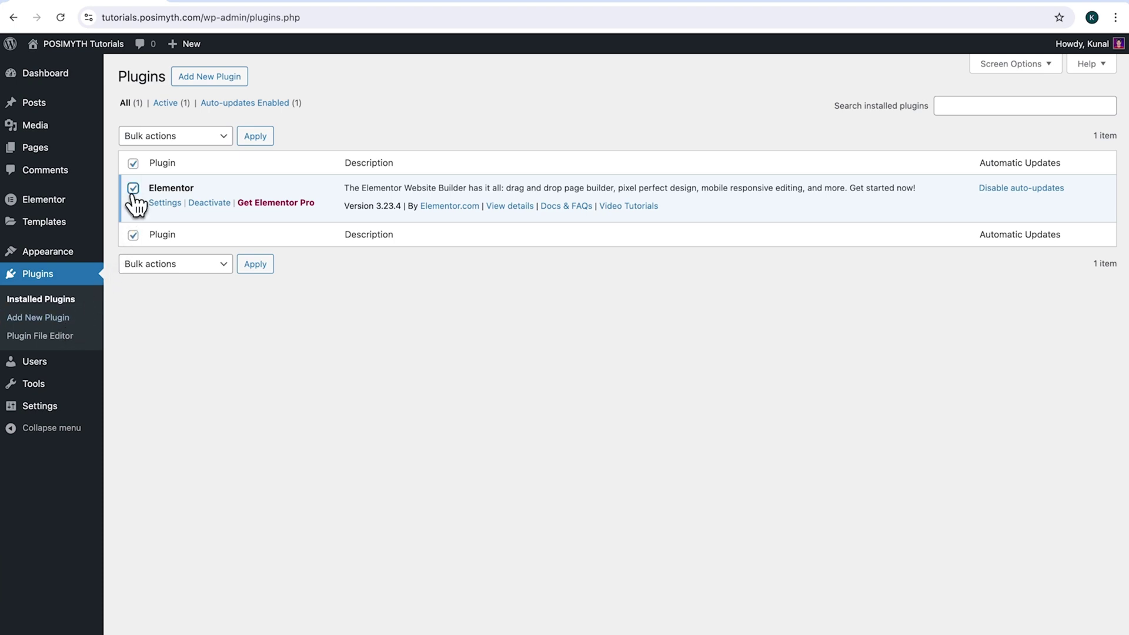
{"action": "left_click", "coordinate": [211, 82]}
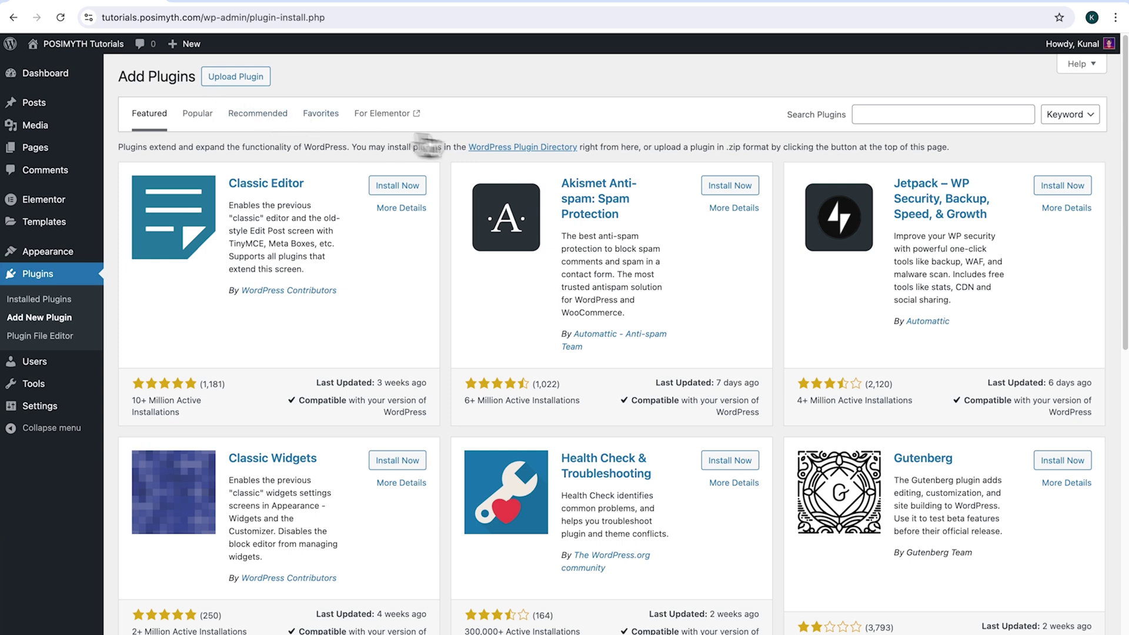
{"action": "type", "text": "wdesignkit"}
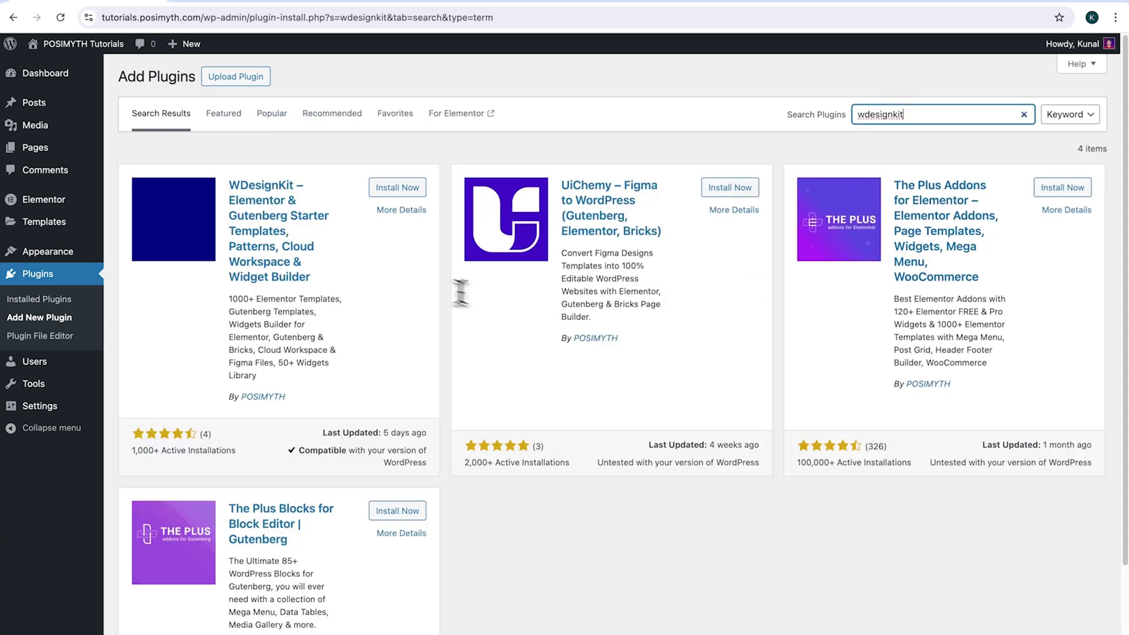
{"action": "left_click", "coordinate": [391, 193]}
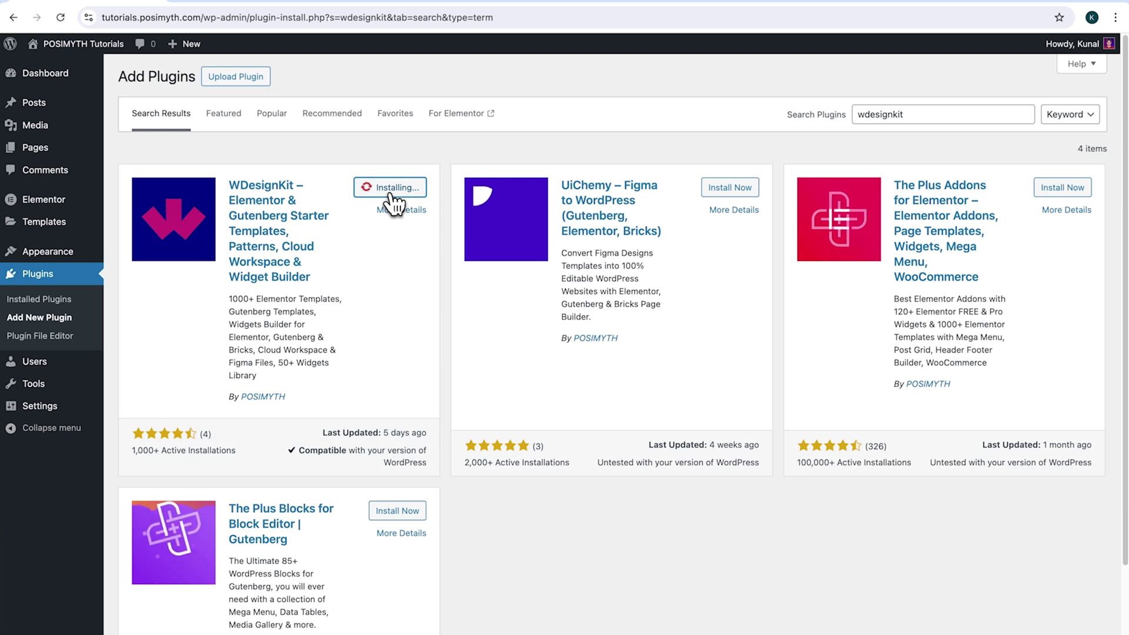
{"action": "left_click", "coordinate": [403, 188]}
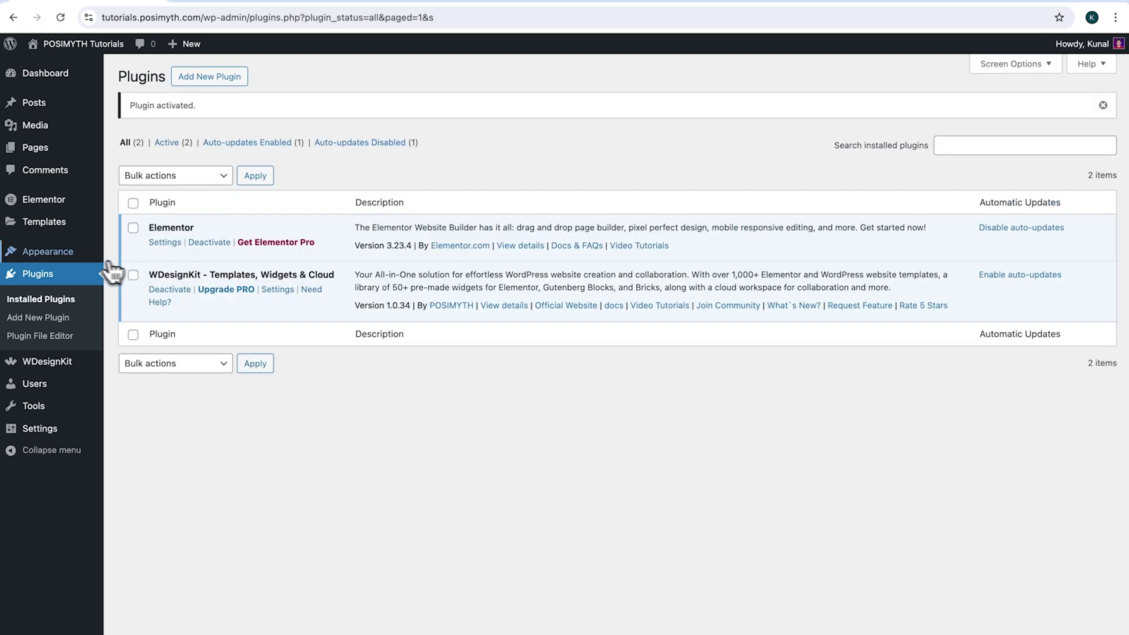
{"action": "left_click", "coordinate": [72, 253]}
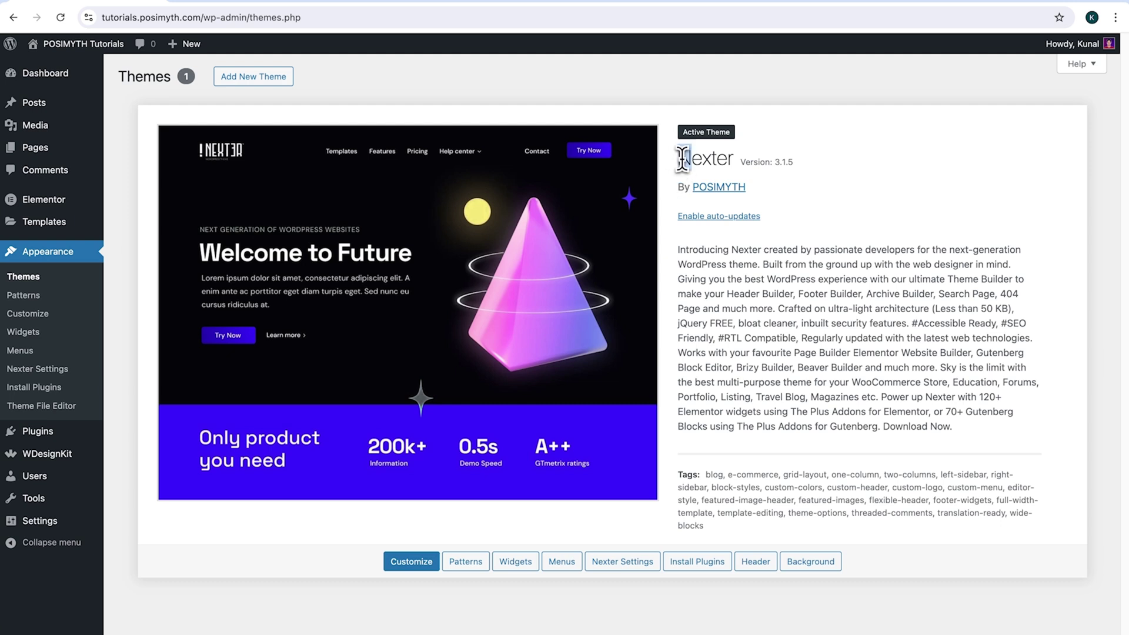
{"action": "left_click_drag", "start_coordinate": [682, 159], "coordinate": [738, 166]}
Step: Open WDesignKit in the dashboard and sign in with a Google account from its login page
{"action": "left_click", "coordinate": [74, 459]}
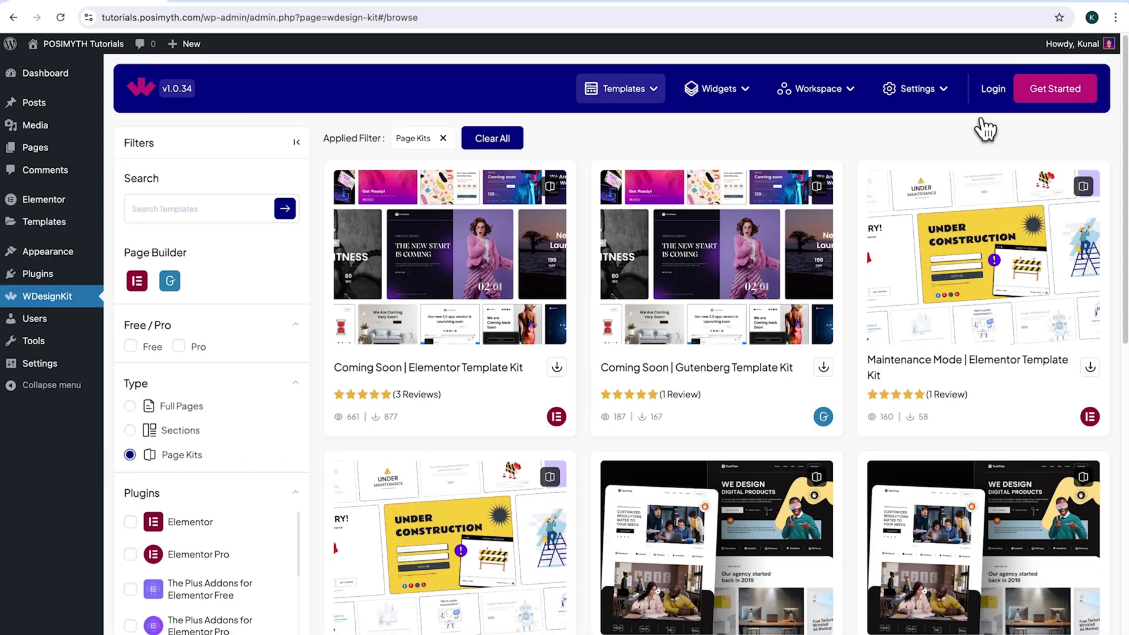
{"action": "left_click", "coordinate": [993, 89]}
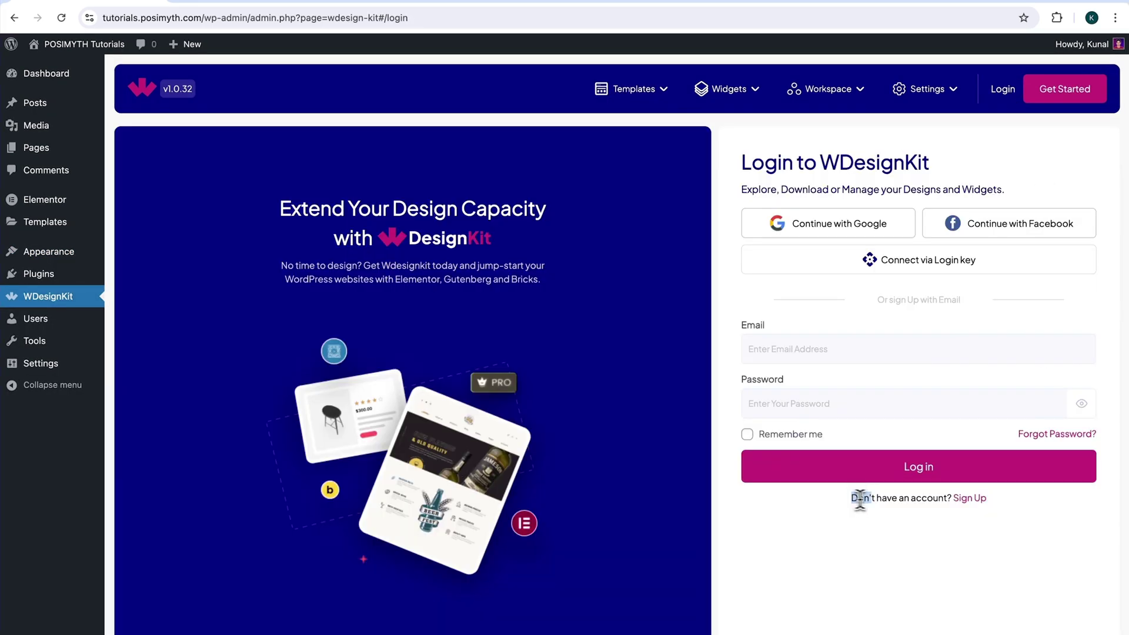
{"action": "left_click_drag", "start_coordinate": [859, 500], "coordinate": [955, 513]}
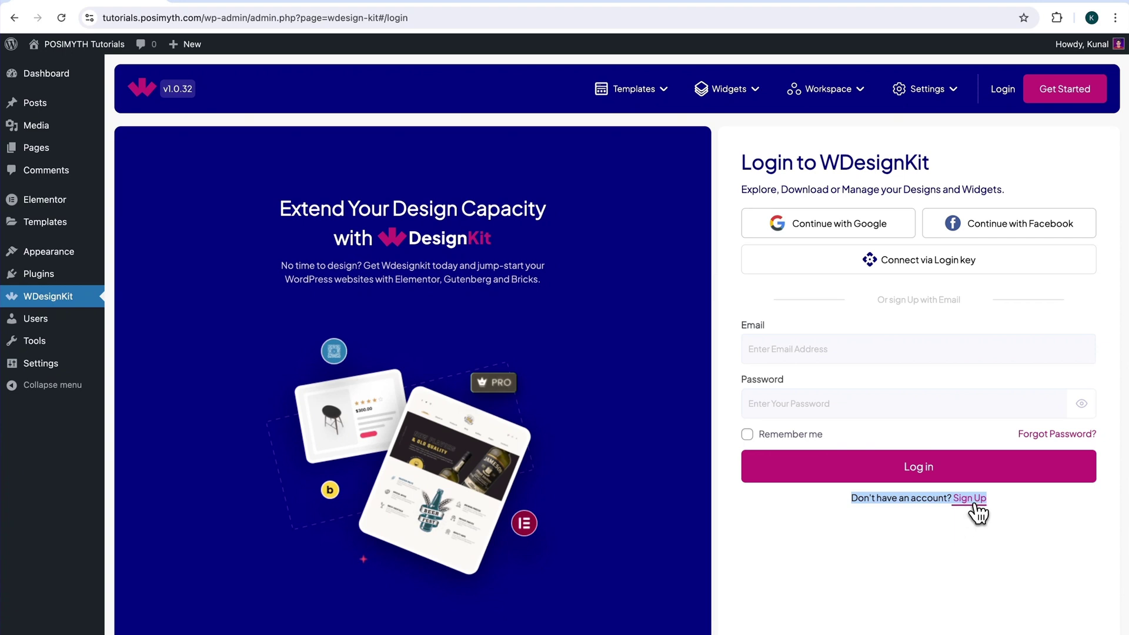
{"action": "left_click", "coordinate": [974, 504]}
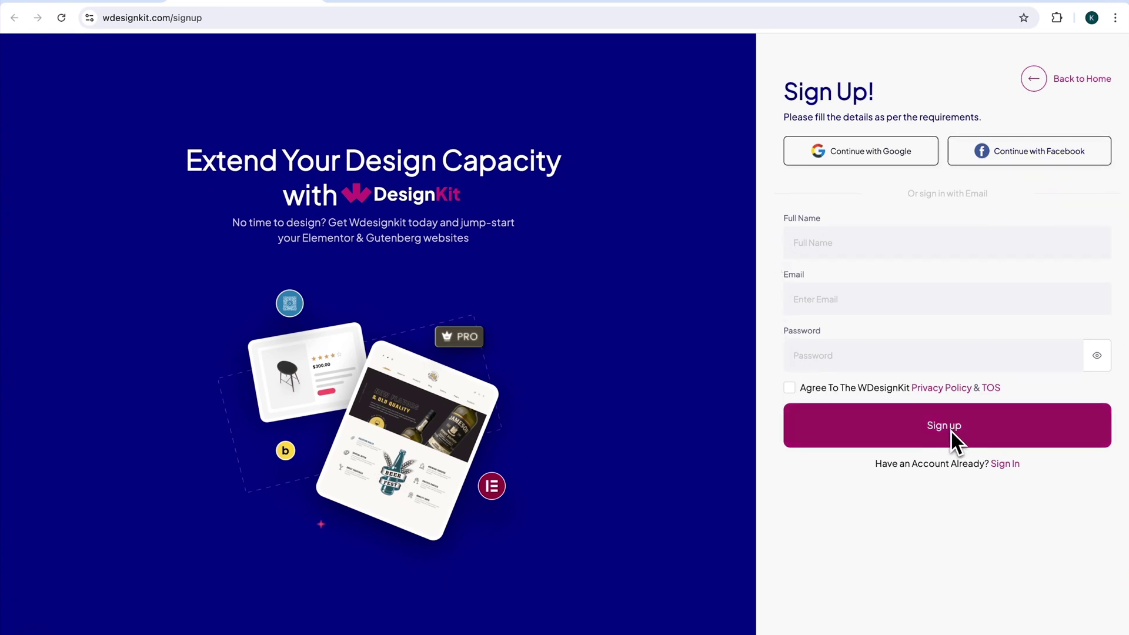
{"action": "left_click", "coordinate": [1005, 465]}
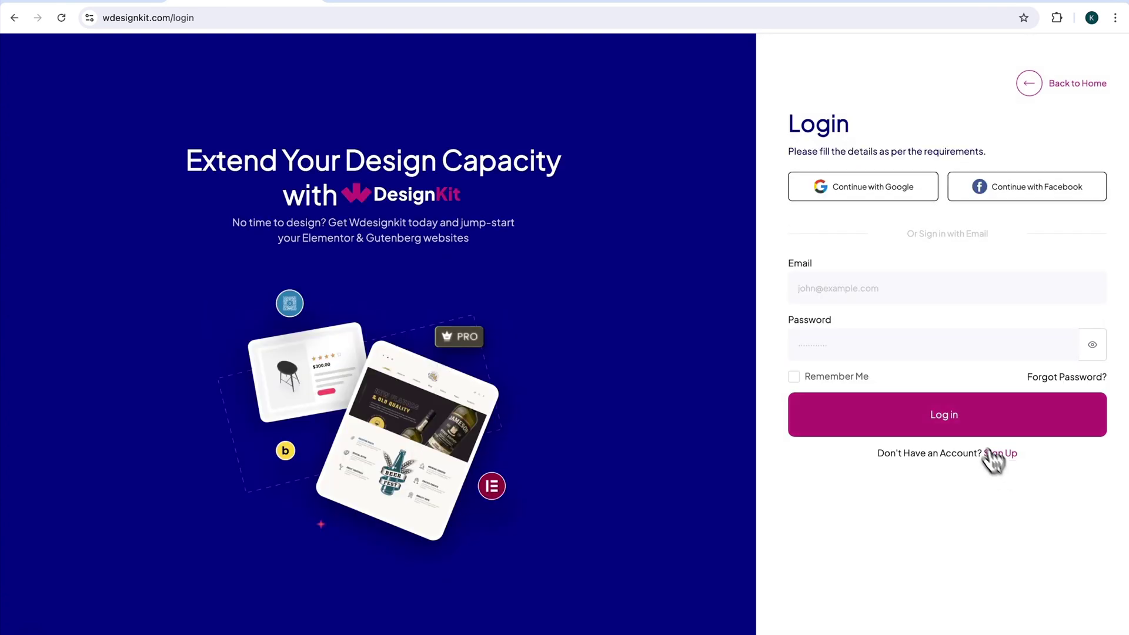
{"action": "left_click", "coordinate": [853, 194]}
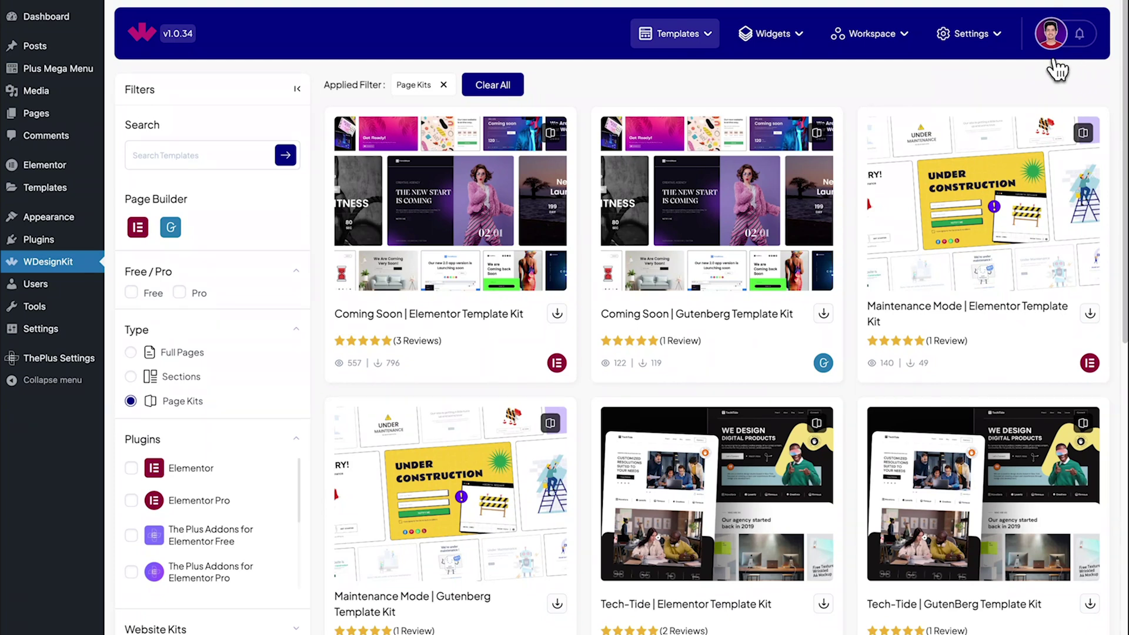
Step: Download the Inline AJAX Search Bar from Browse Widgets, then go to My Widgets
{"action": "left_click", "coordinate": [793, 47]}
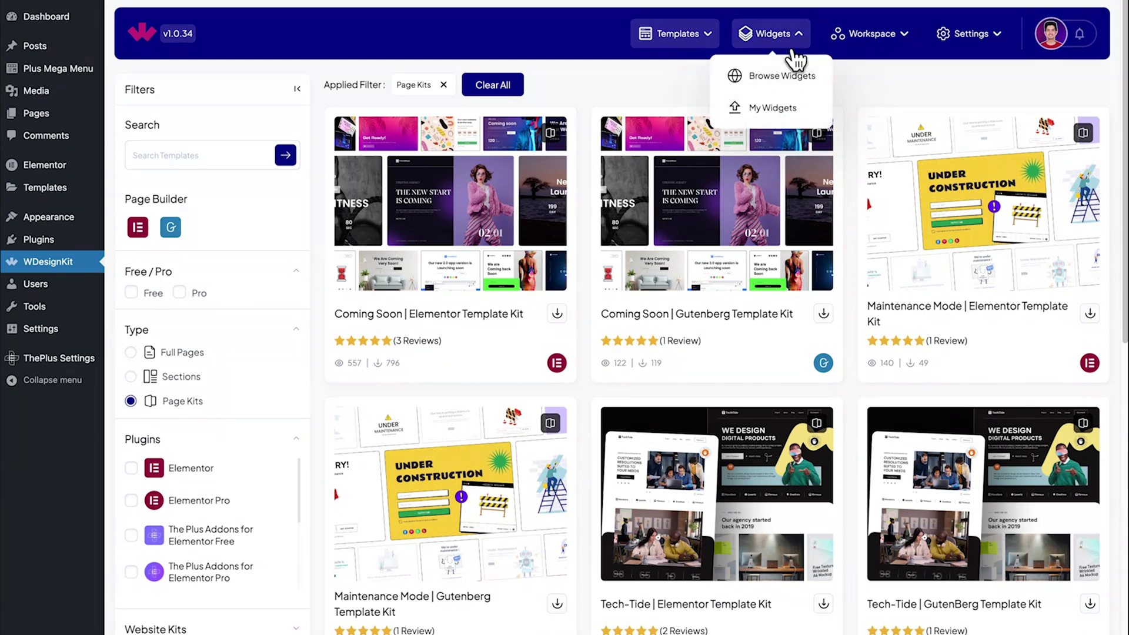
{"action": "left_click", "coordinate": [771, 81]}
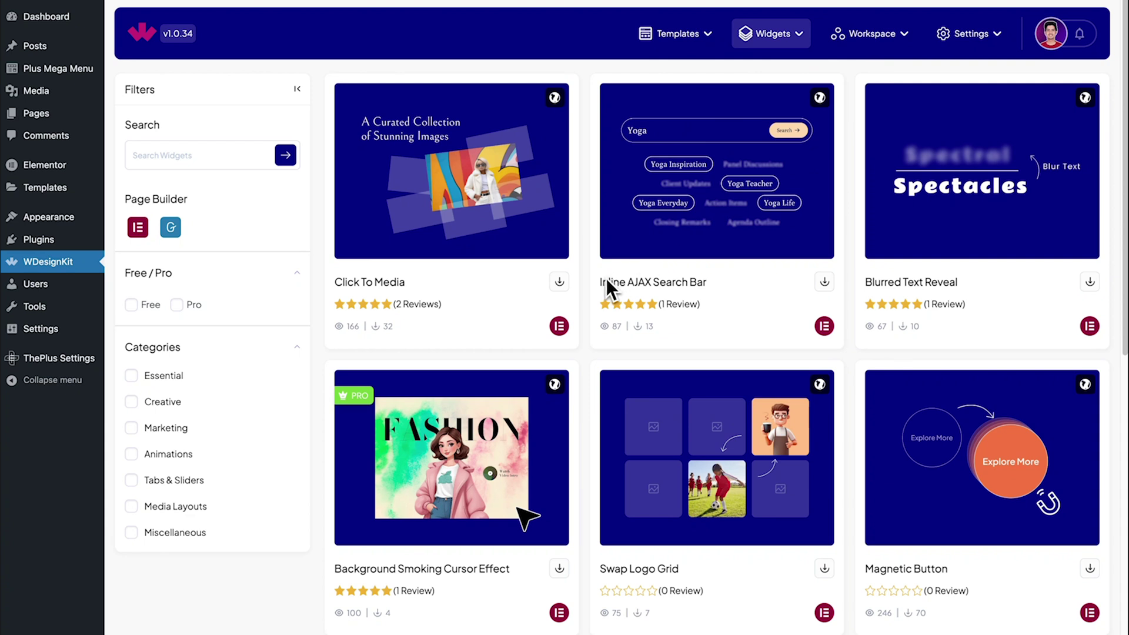
{"action": "left_click_drag", "start_coordinate": [599, 279], "coordinate": [721, 295]}
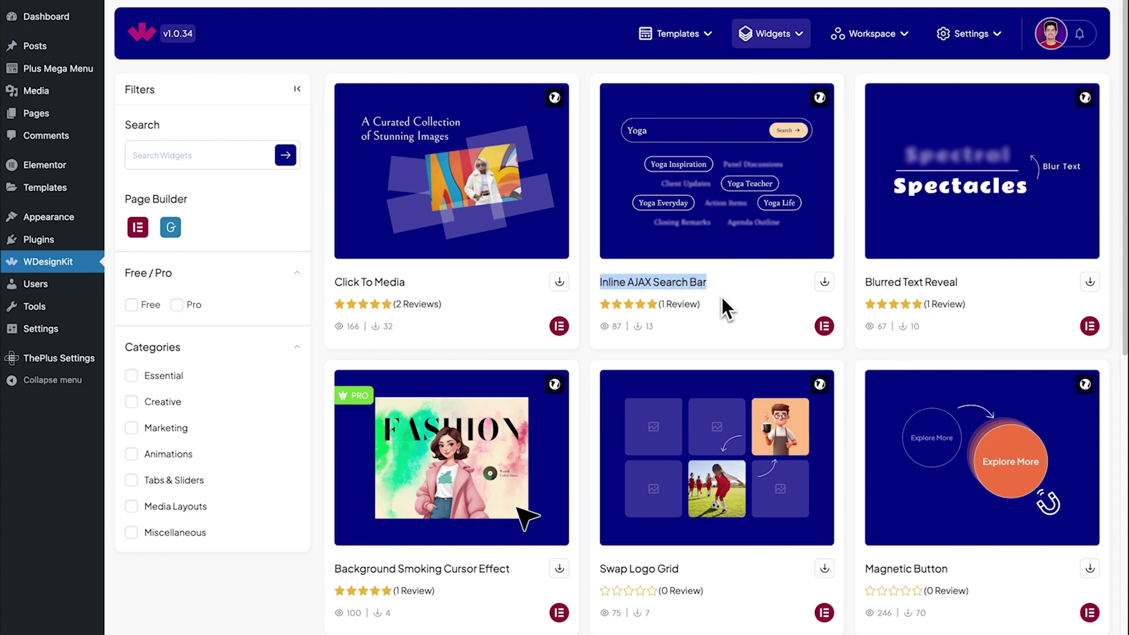
{"action": "left_click", "coordinate": [828, 289]}
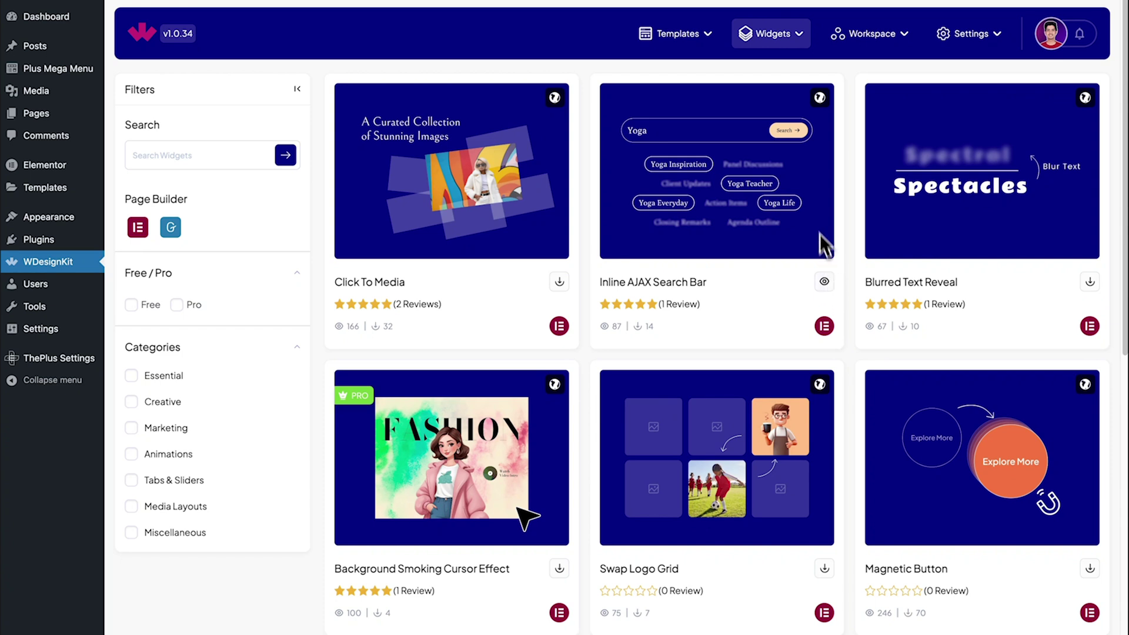
{"action": "left_click", "coordinate": [798, 45]}
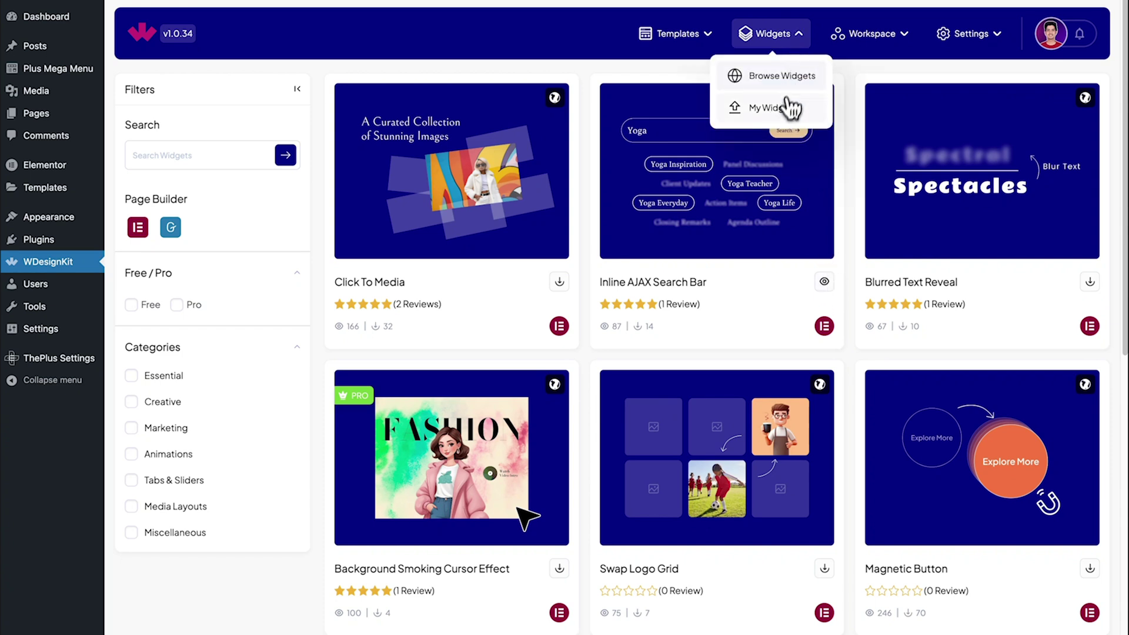
{"action": "left_click", "coordinate": [775, 121]}
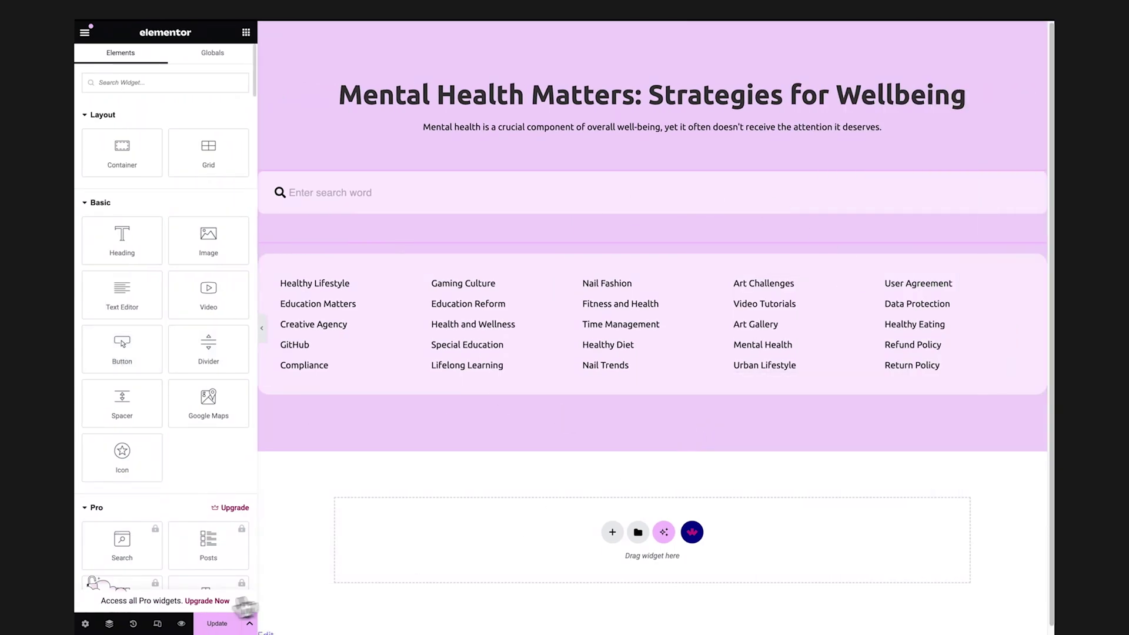
Step: Show the Navigator, drop the 'inline ajax search' widget onto the page, and select it
{"action": "left_click", "coordinate": [109, 623]}
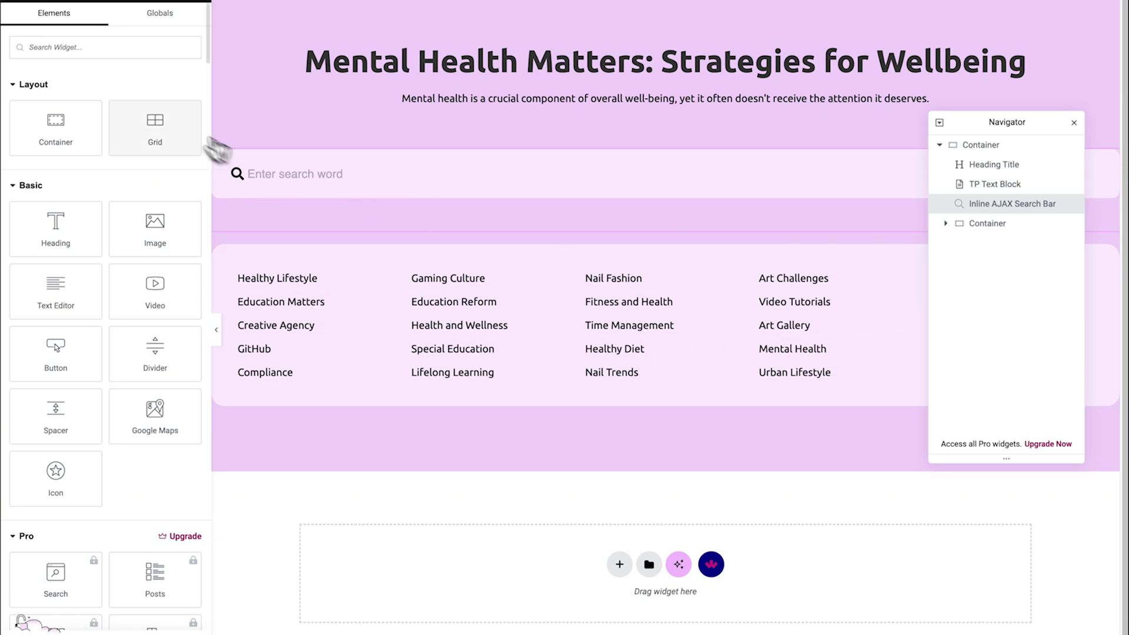
{"action": "type", "text": "inline ajax search"}
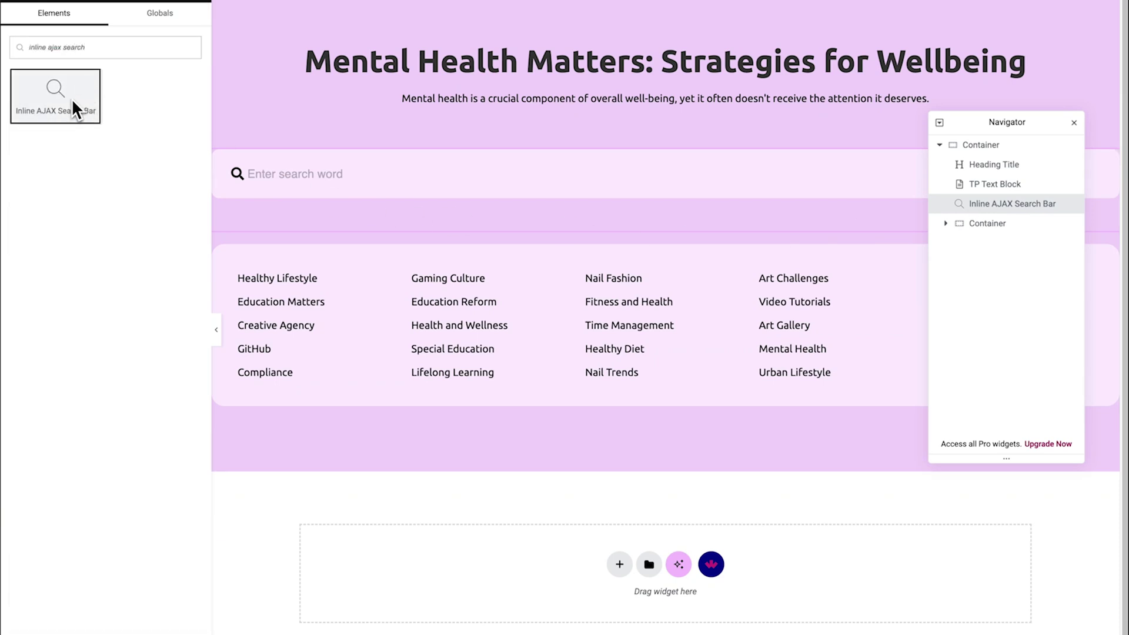
{"action": "left_click_drag", "start_coordinate": [73, 100], "coordinate": [714, 139]}
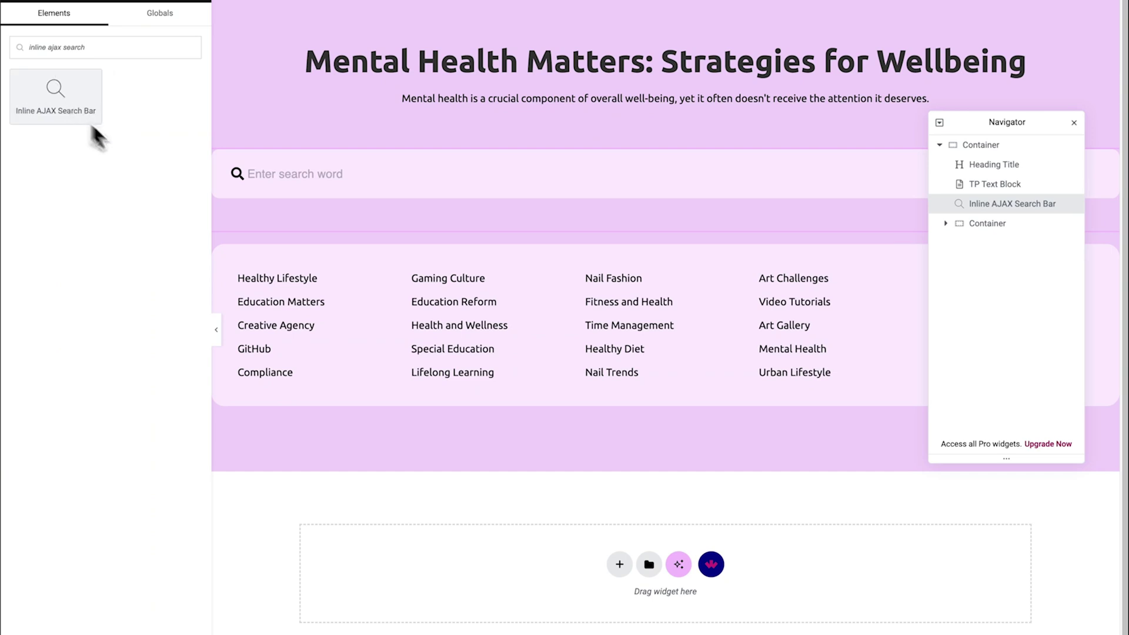
{"action": "left_click", "coordinate": [1000, 207]}
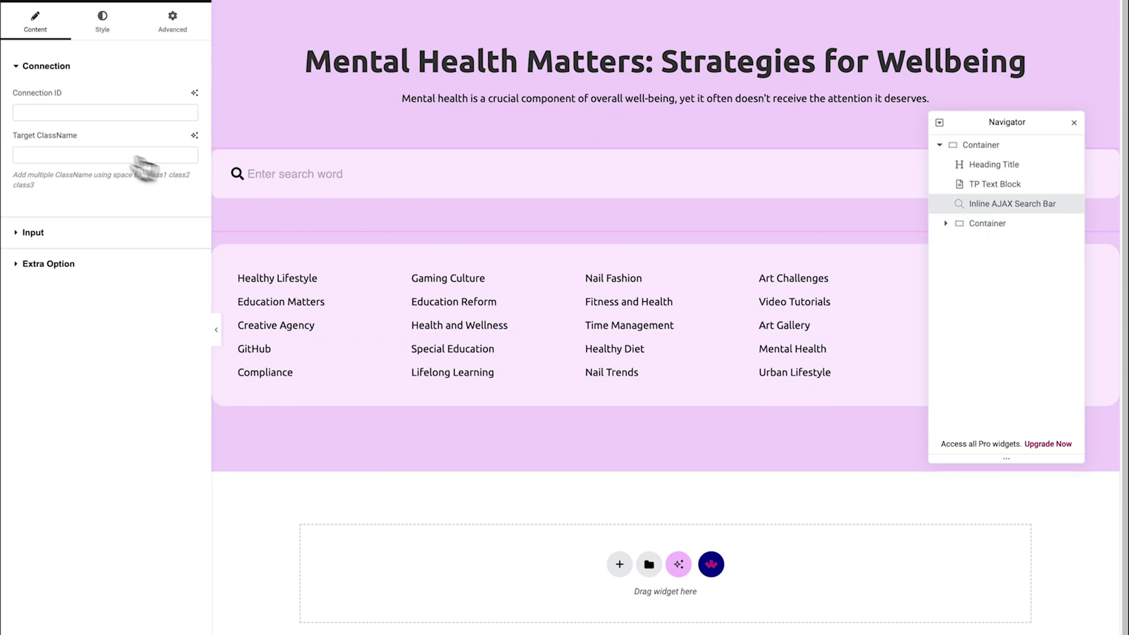
Step: Give the category list container the CSS ID 'health' in its Advanced settings
{"action": "left_click", "coordinate": [16, 73]}
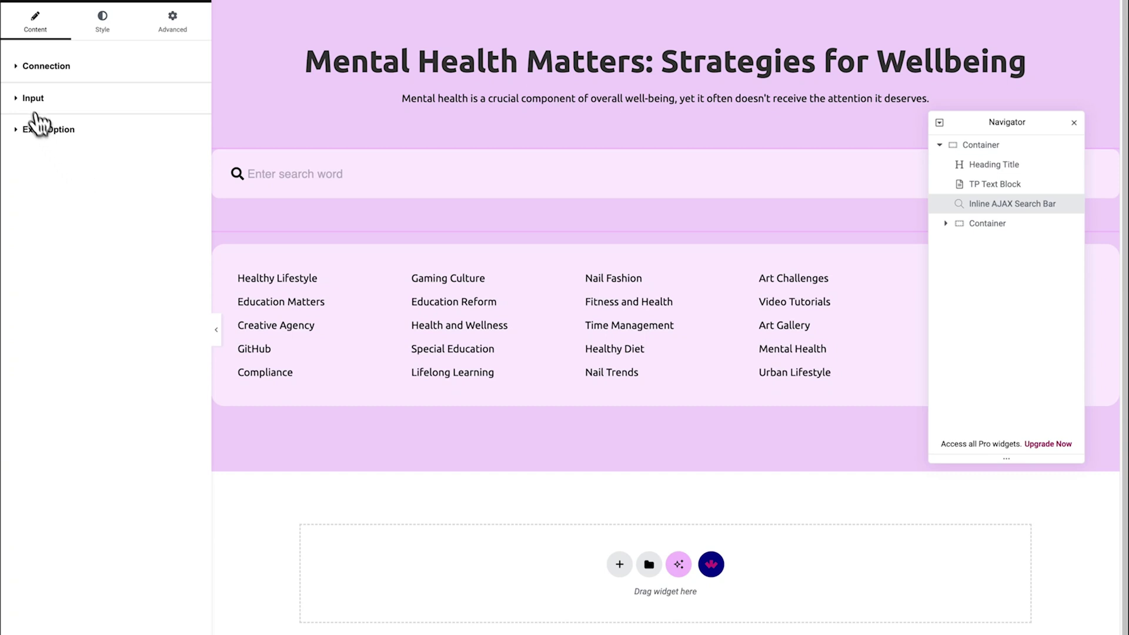
{"action": "left_click", "coordinate": [19, 68]}
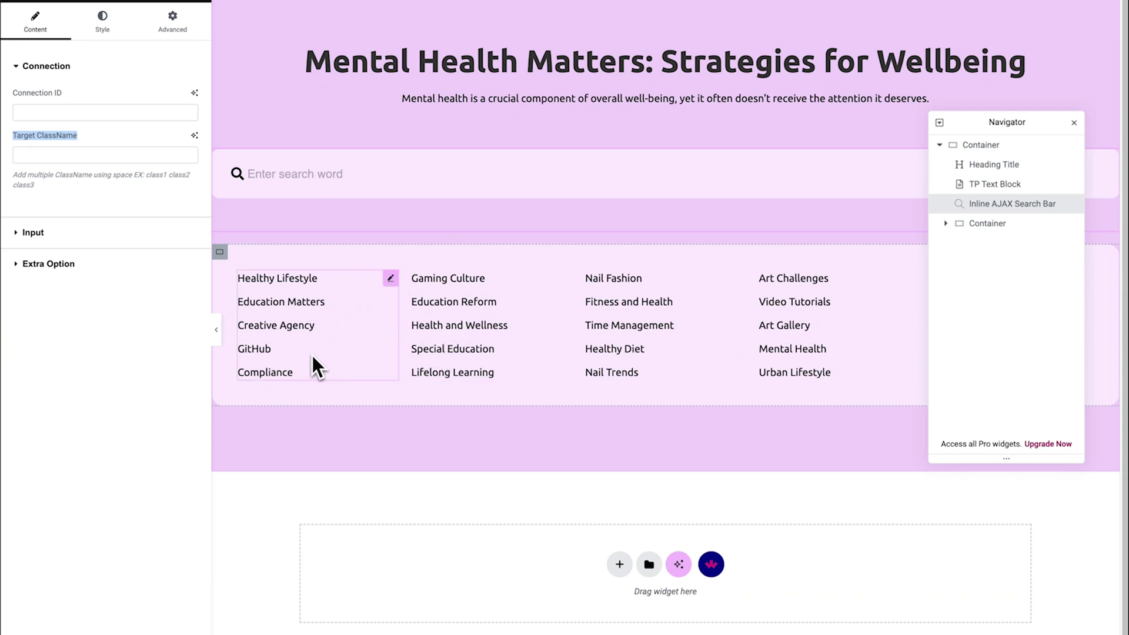
{"action": "left_click", "coordinate": [990, 232]}
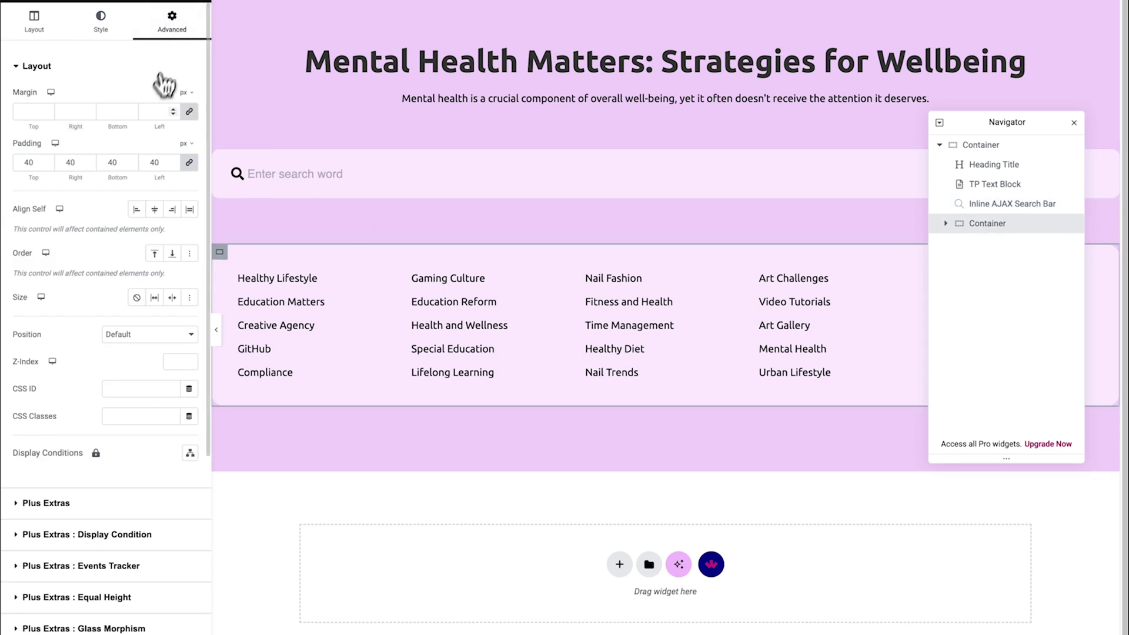
{"action": "scroll", "coordinate": [121, 326], "scroll_direction": "down", "scroll_amount": 2}
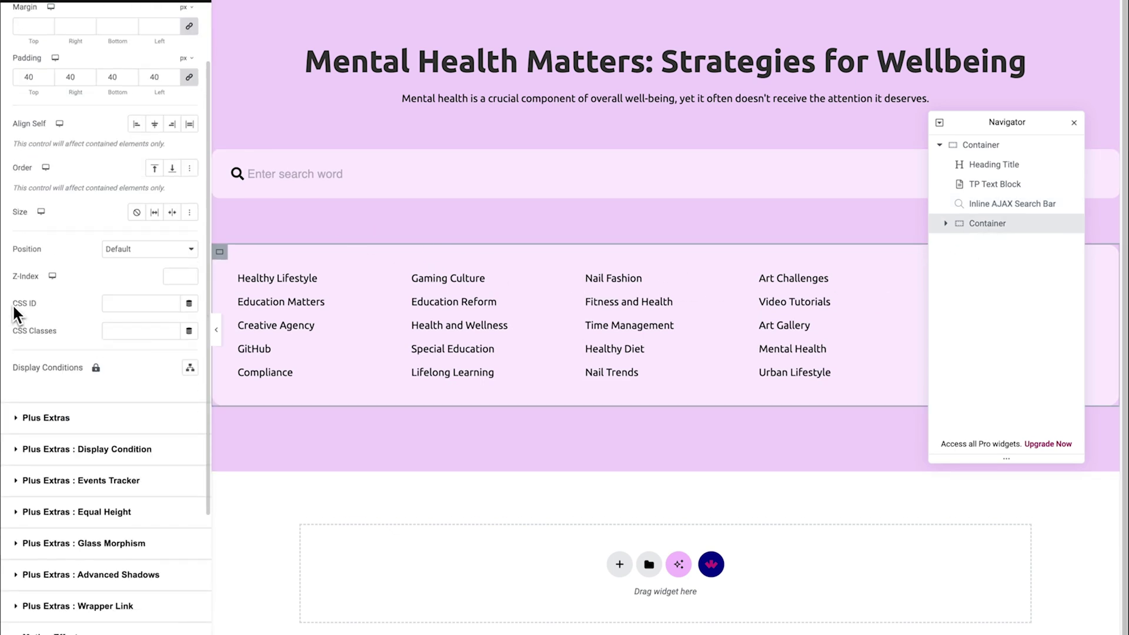
{"action": "left_click", "coordinate": [111, 303]}
{"action": "type", "text": "health"}
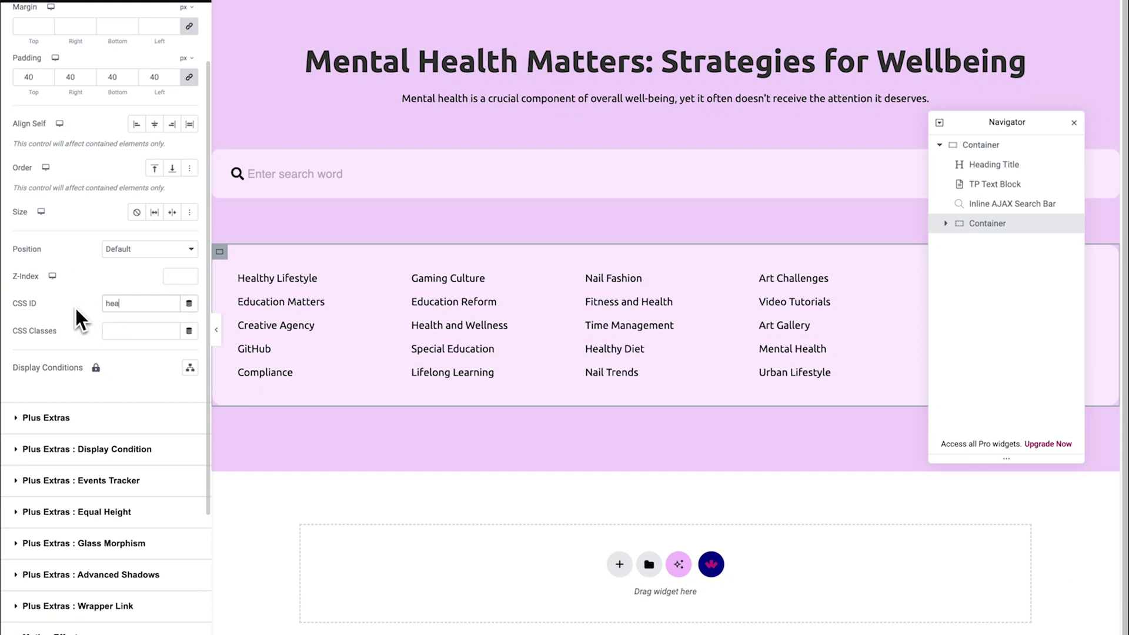
Step: Copy the 'health' ID and reselect the Inline AJAX Search Bar widget
{"action": "double_click", "coordinate": [107, 306]}
{"action": "right_click", "coordinate": [111, 305]}
{"action": "left_click", "coordinate": [156, 405]}
{"action": "left_click", "coordinate": [996, 206]}
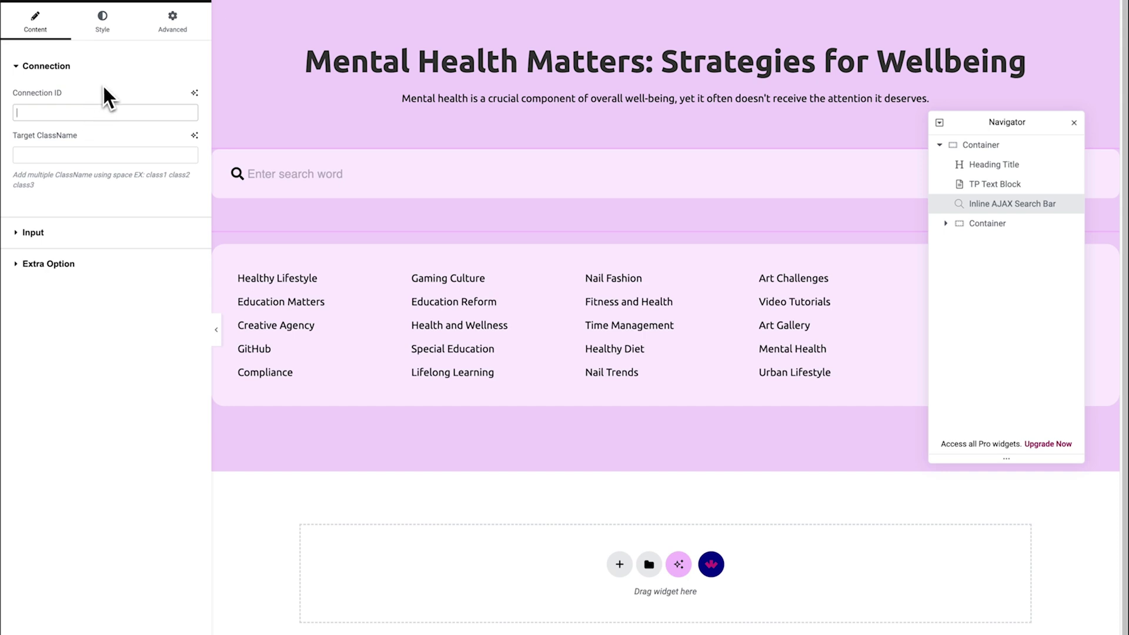
Step: Paste 'health' into the search bar's Connection ID and close the Navigator
{"action": "key", "text": "ctrl+v"}
{"action": "left_click", "coordinate": [90, 136]}
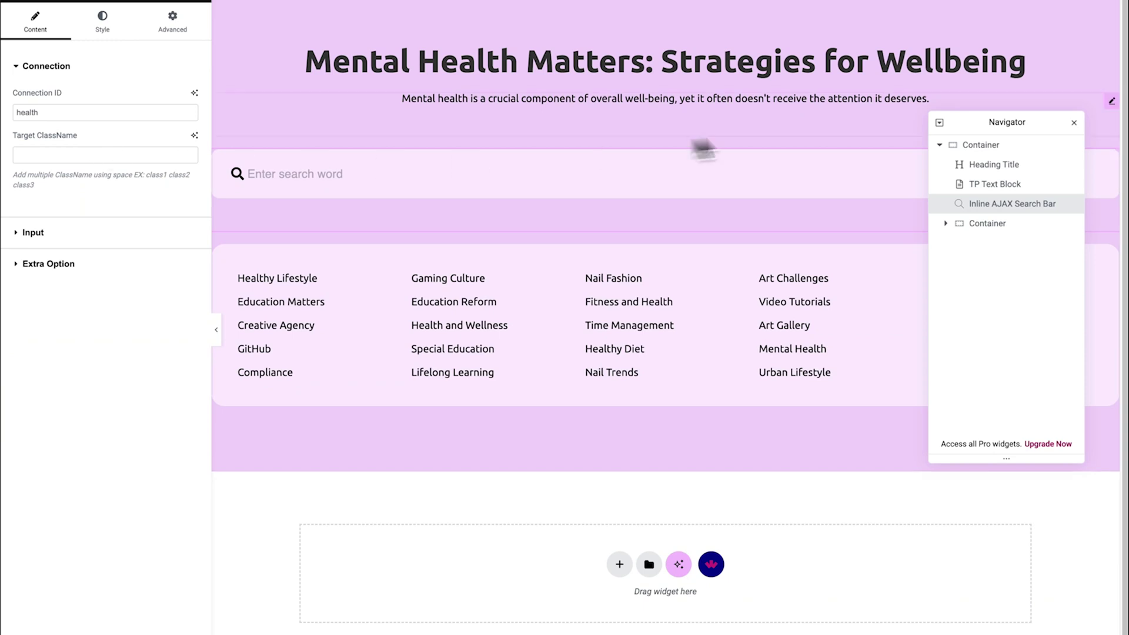
{"action": "left_click", "coordinate": [1074, 122]}
{"action": "right_click", "coordinate": [647, 495]}
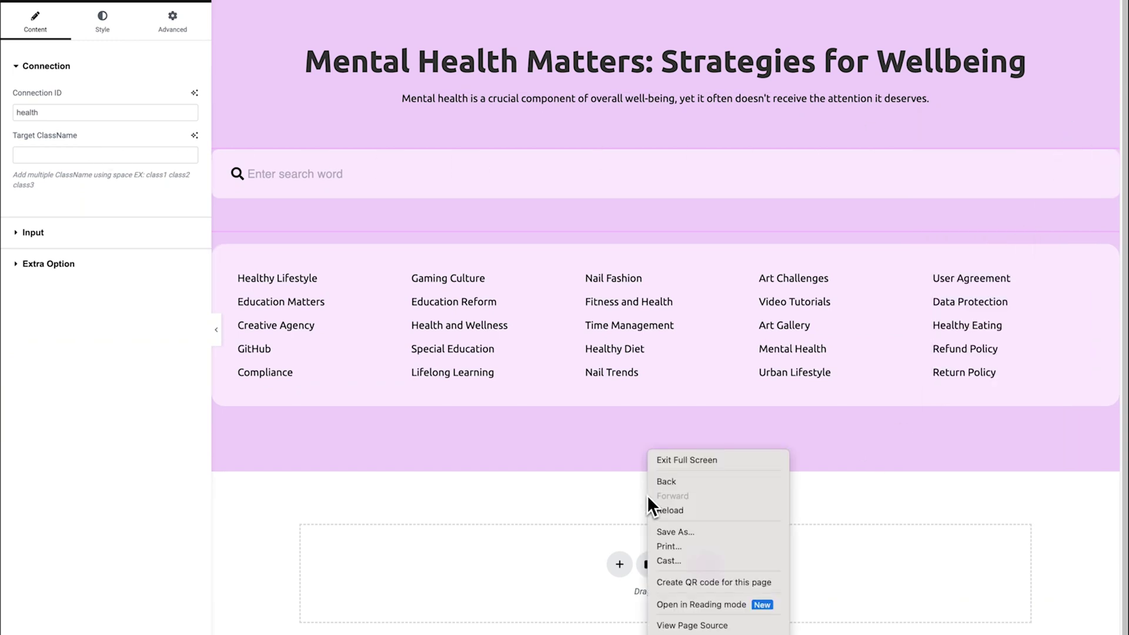
Step: Inspect the Healthy Lifestyle list item in the browser developer tools
{"action": "left_click", "coordinate": [722, 612]}
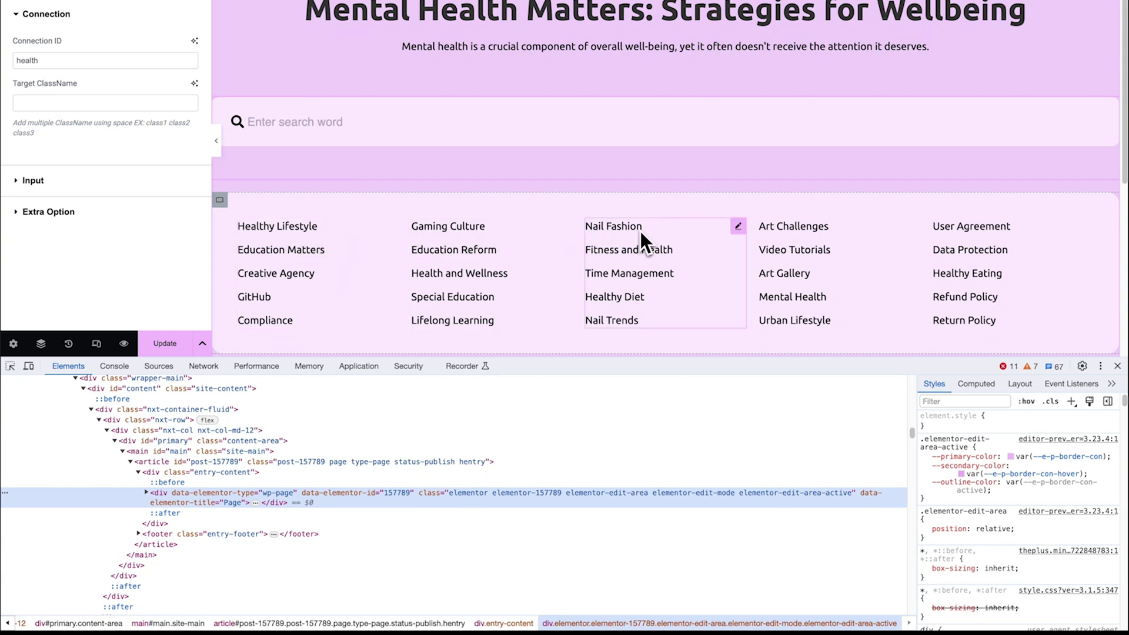
{"action": "double_click", "coordinate": [22, 83]}
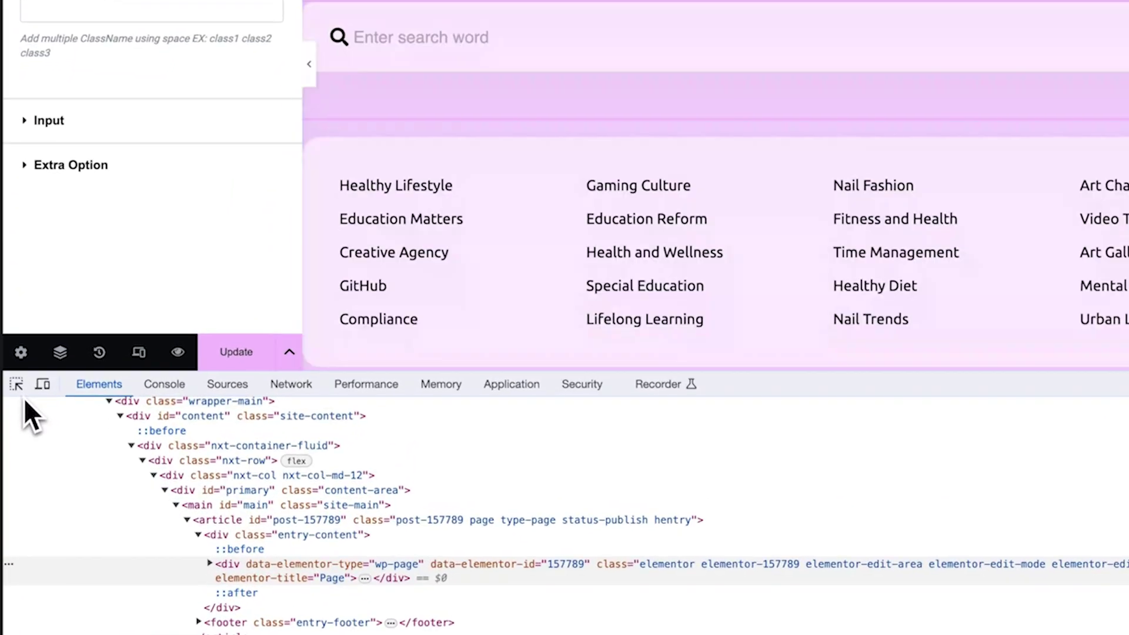
{"action": "left_click", "coordinate": [13, 376]}
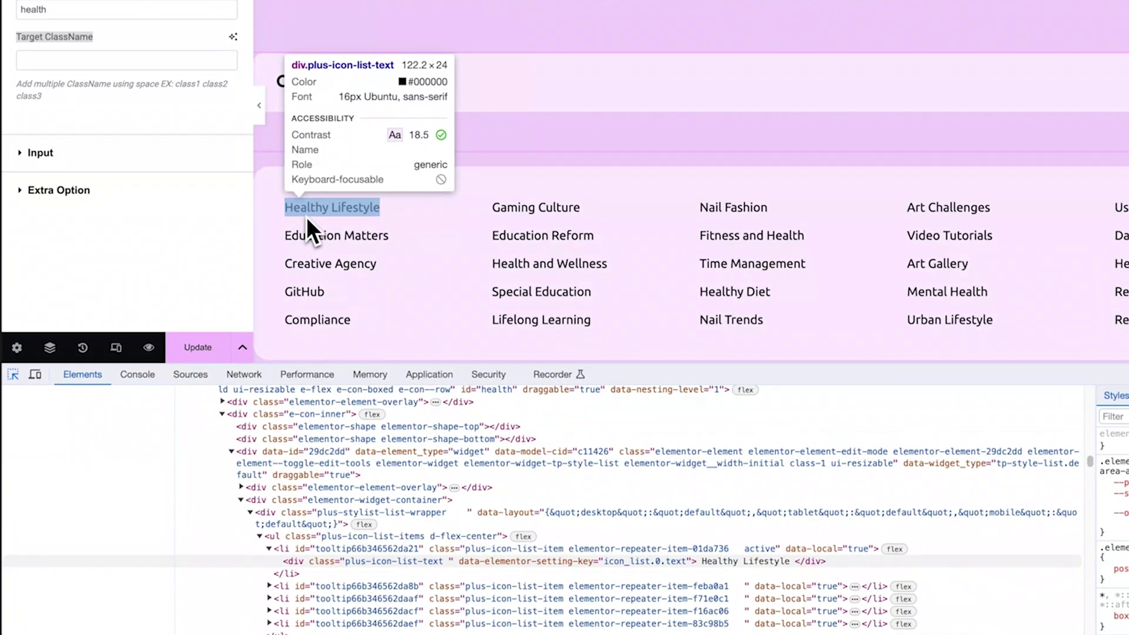
{"action": "left_click", "coordinate": [306, 217]}
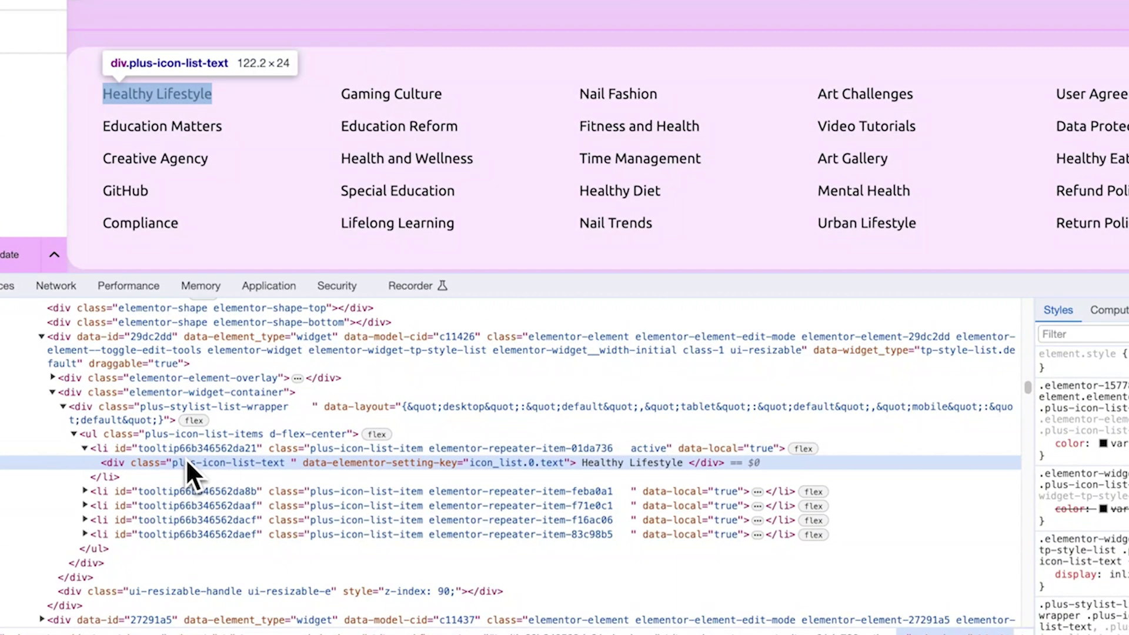
Step: Copy the class 'plus-icon-list-text' and paste it into the widget's Target ClassName
{"action": "double_click", "coordinate": [200, 464]}
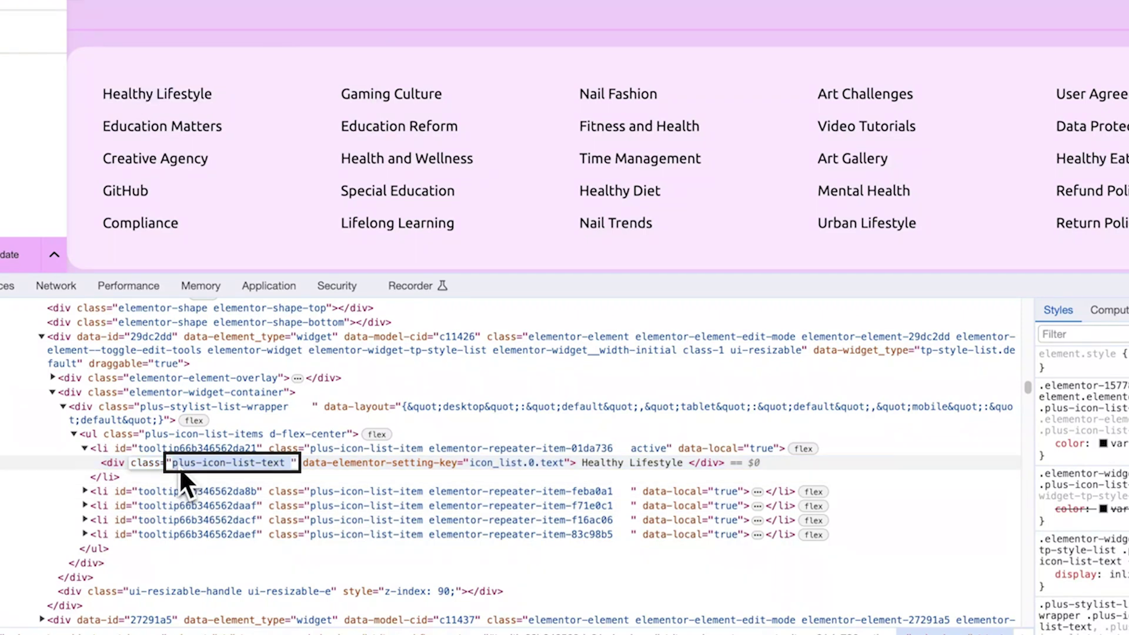
{"action": "right_click", "coordinate": [199, 466]}
{"action": "left_click", "coordinate": [243, 414]}
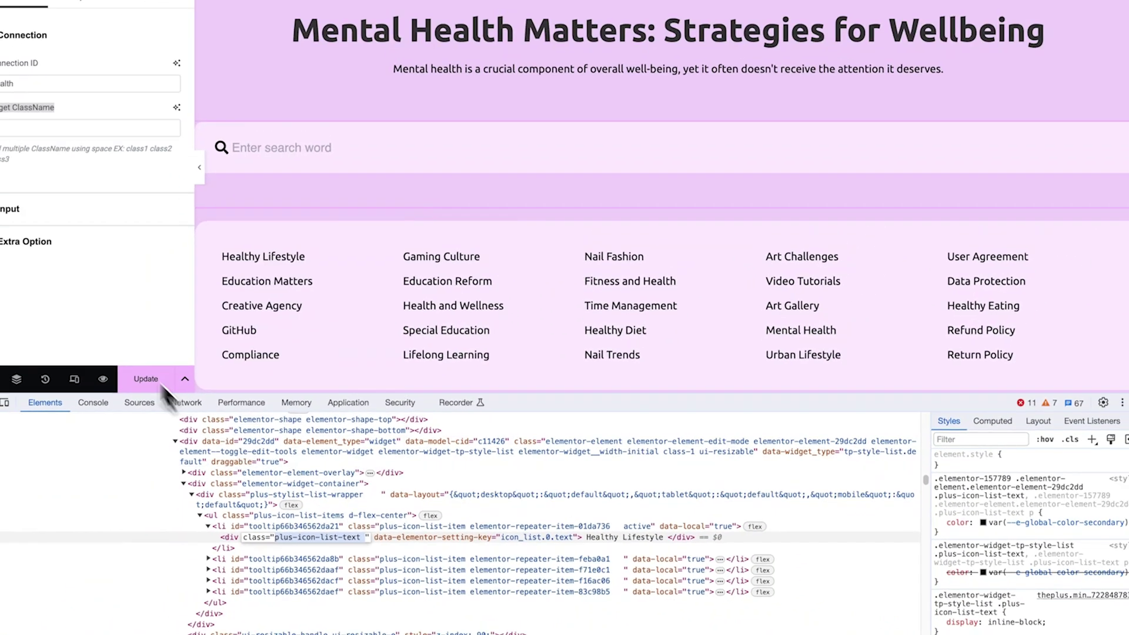
{"action": "right_click", "coordinate": [41, 160]}
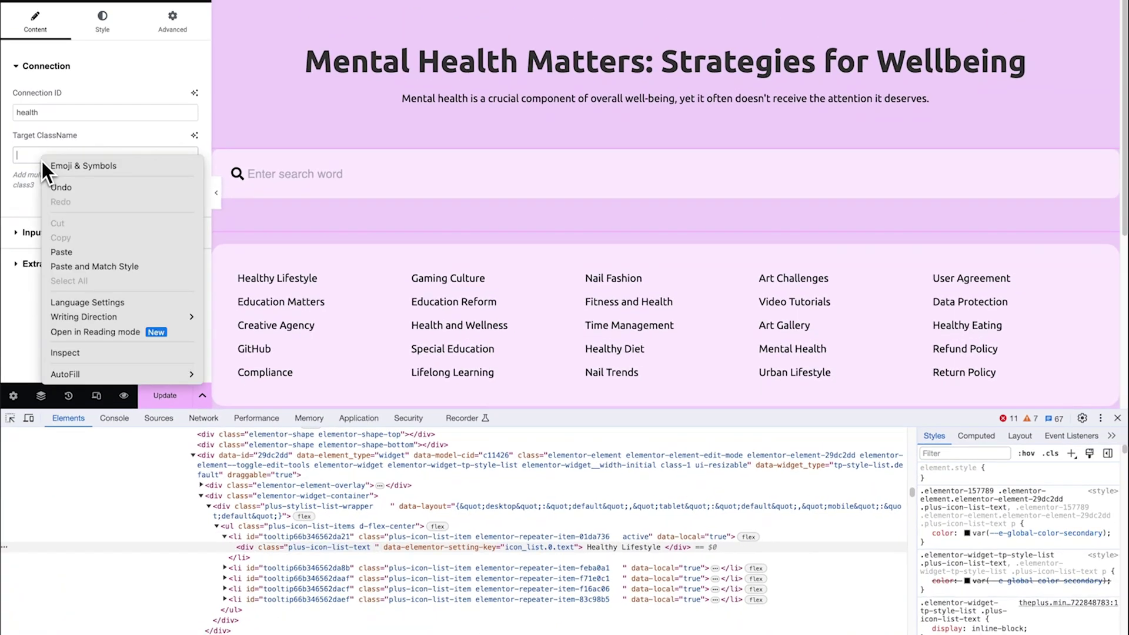
{"action": "left_click", "coordinate": [102, 250]}
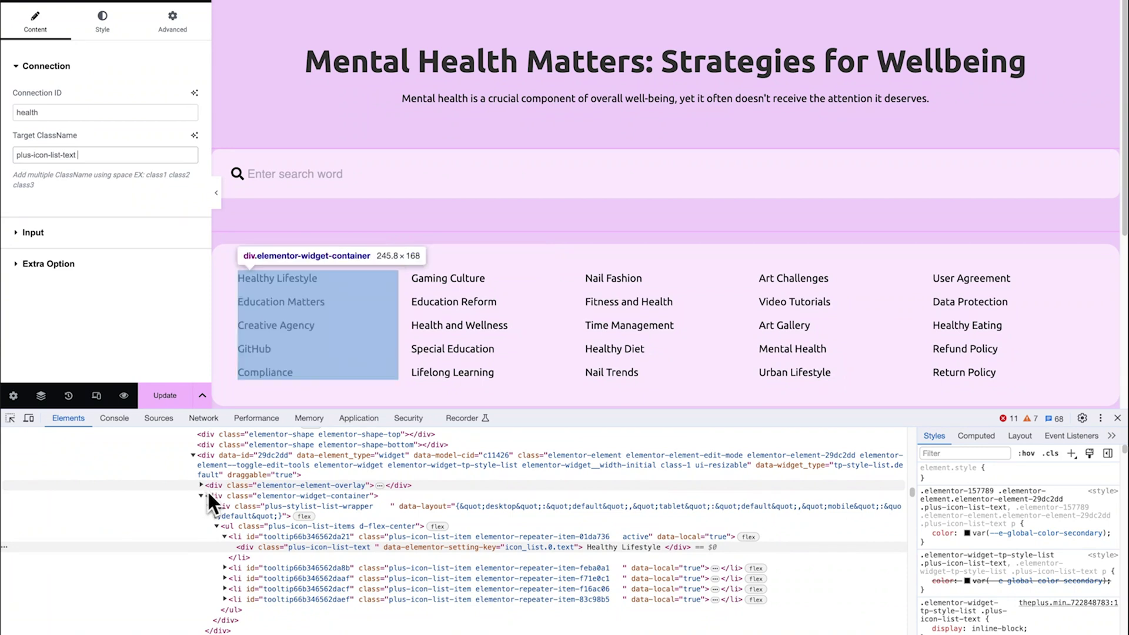
Step: Close DevTools, preview the page, and test the search with 'nail' and 'urban'
{"action": "left_click", "coordinate": [1117, 417]}
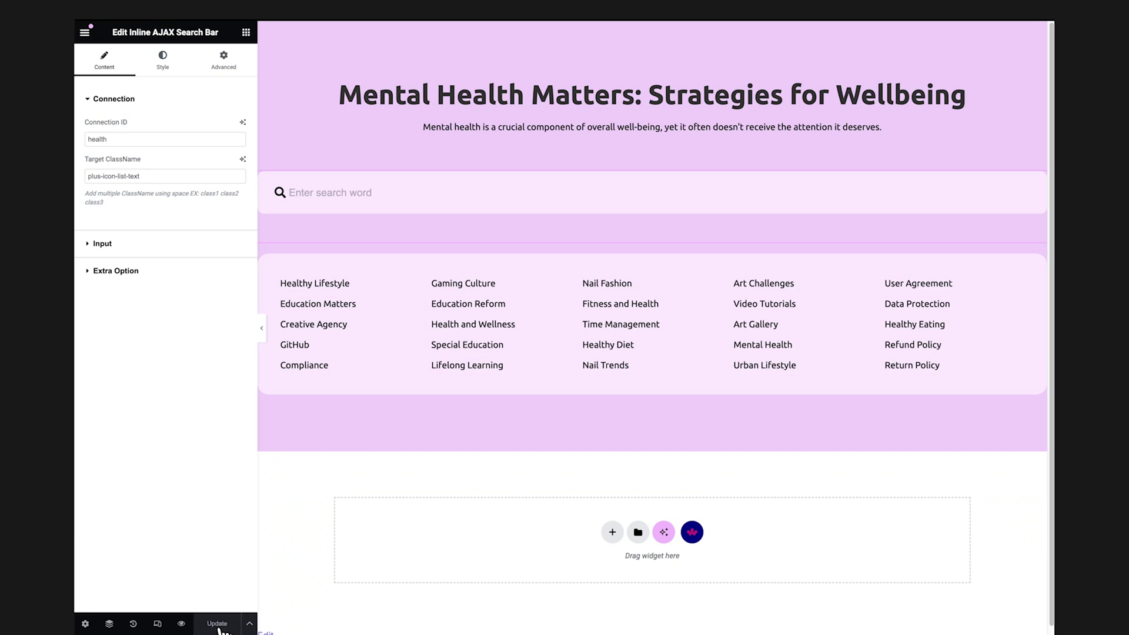
{"action": "left_click", "coordinate": [181, 623]}
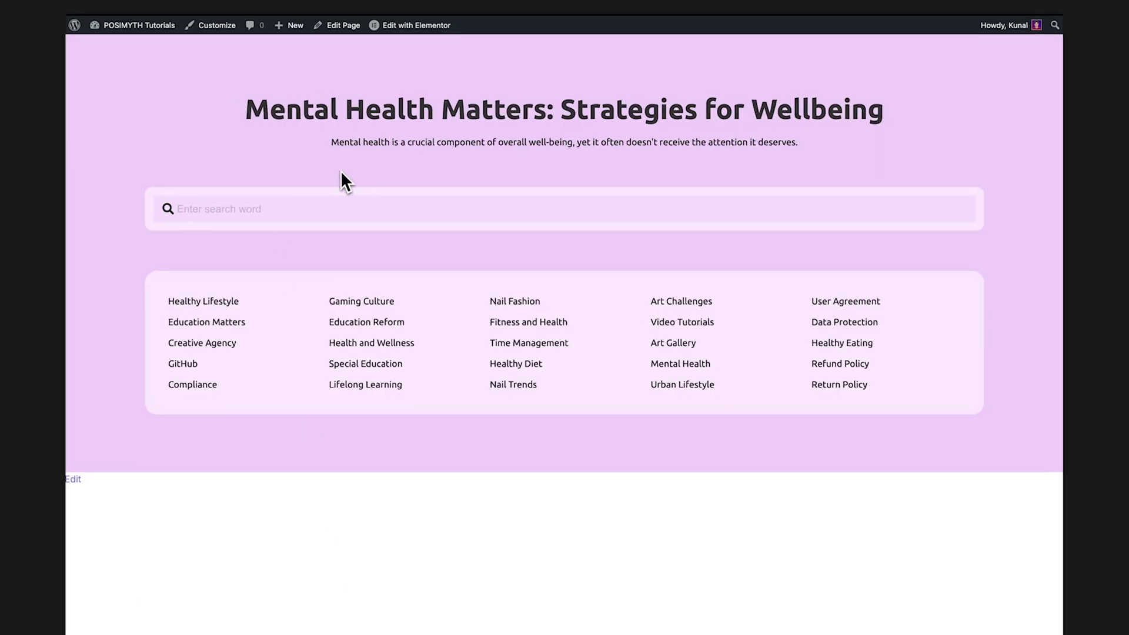
{"action": "type", "text": "nail"}
{"action": "key", "text": "BackSpace"}
{"action": "key", "text": "BackSpace"}
{"action": "key", "text": "BackSpace"}
{"action": "key", "text": "BackSpace"}
{"action": "type", "text": "urban"}
{"action": "key", "text": "BackSpace"}
{"action": "key", "text": "BackSpace"}
{"action": "key", "text": "BackSpace"}
{"action": "key", "text": "BackSpace"}
{"action": "key", "text": "BackSpace"}
Step: Search 'special', 'data' and 'health' to confirm non-matching topics blur
{"action": "type", "text": "special"}
{"action": "key", "text": "BackSpace"}
{"action": "key", "text": "BackSpace"}
{"action": "key", "text": "BackSpace"}
{"action": "key", "text": "BackSpace"}
{"action": "key", "text": "BackSpace"}
{"action": "key", "text": "BackSpace"}
{"action": "key", "text": "BackSpace"}
{"action": "type", "text": "data"}
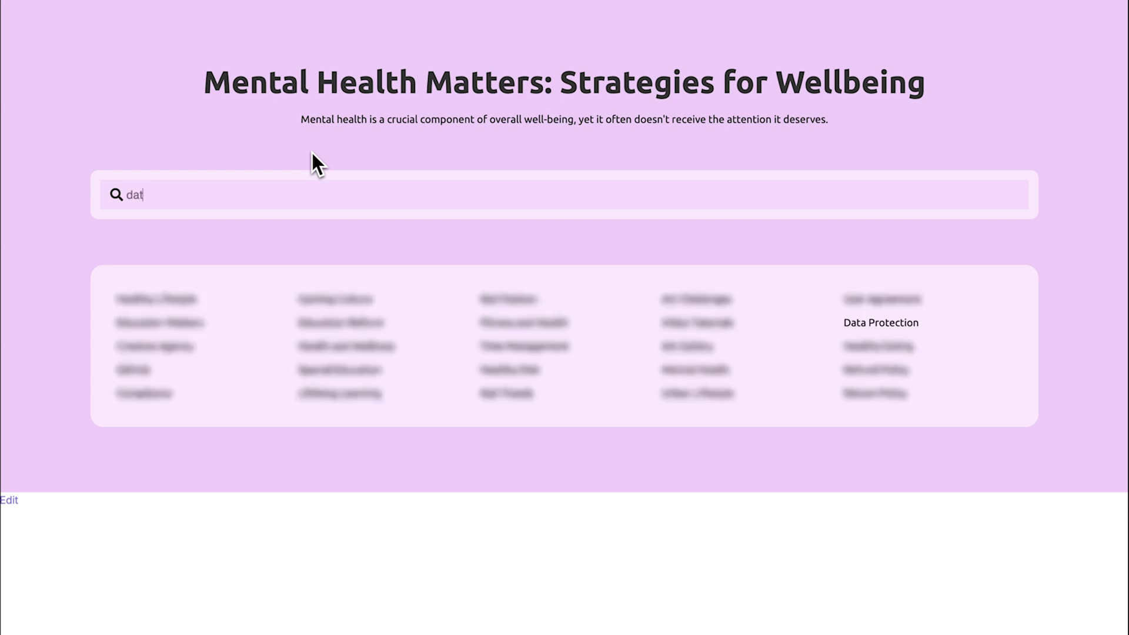
{"action": "key", "text": "BackSpace"}
{"action": "key", "text": "BackSpace"}
{"action": "key", "text": "BackSpace"}
{"action": "key", "text": "BackSpace"}
{"action": "type", "text": "health"}
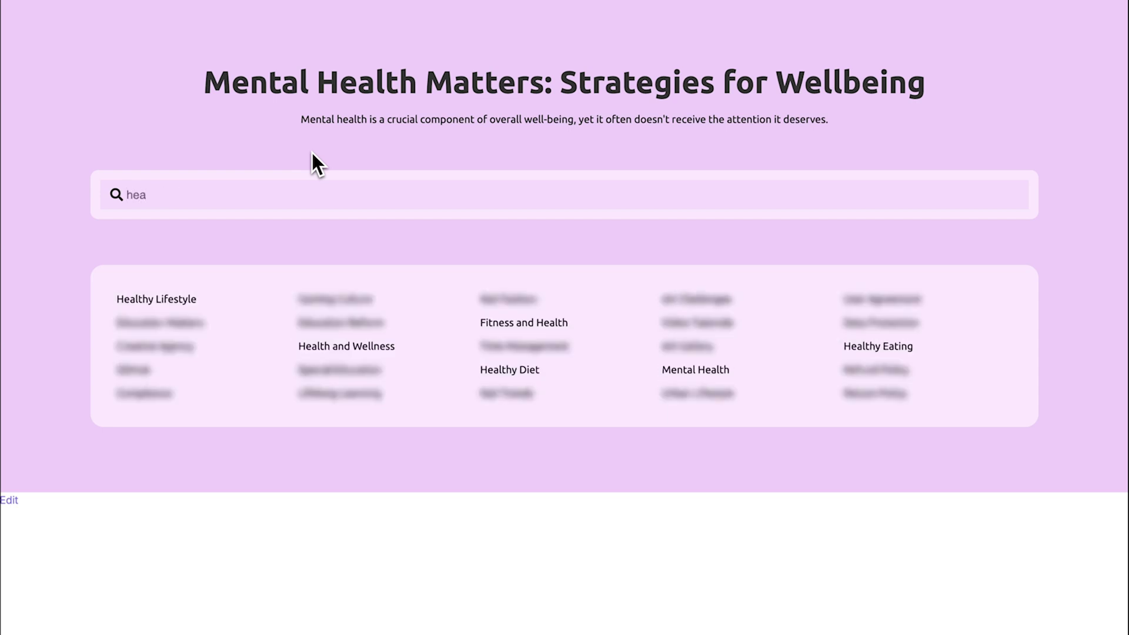
{"action": "key", "text": "BackSpace"}
{"action": "key", "text": "BackSpace"}
{"action": "key", "text": "BackSpace"}
{"action": "key", "text": "BackSpace"}
{"action": "key", "text": "BackSpace"}
{"action": "key", "text": "BackSpace"}
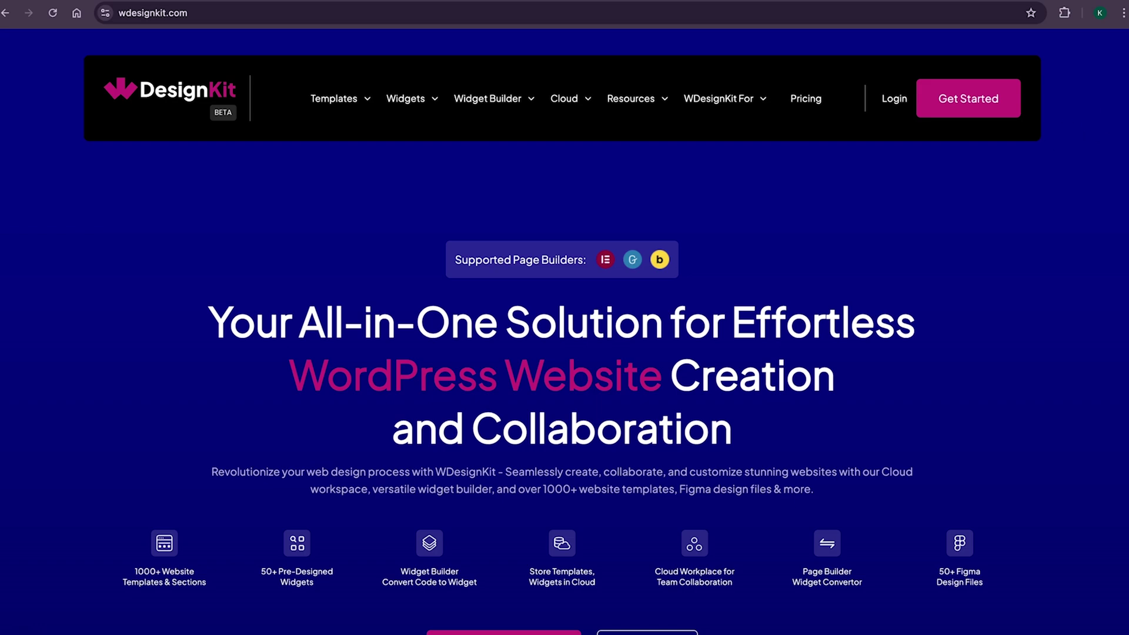
Step: Scroll the home page to the '2000+ Ready made Templates' and 'Free yourself from One Page Builder' headings
{"action": "scroll", "coordinate": [565, 317], "scroll_direction": "down", "scroll_amount": 3}
{"action": "scroll", "coordinate": [564, 317], "scroll_direction": "down", "scroll_amount": 20}
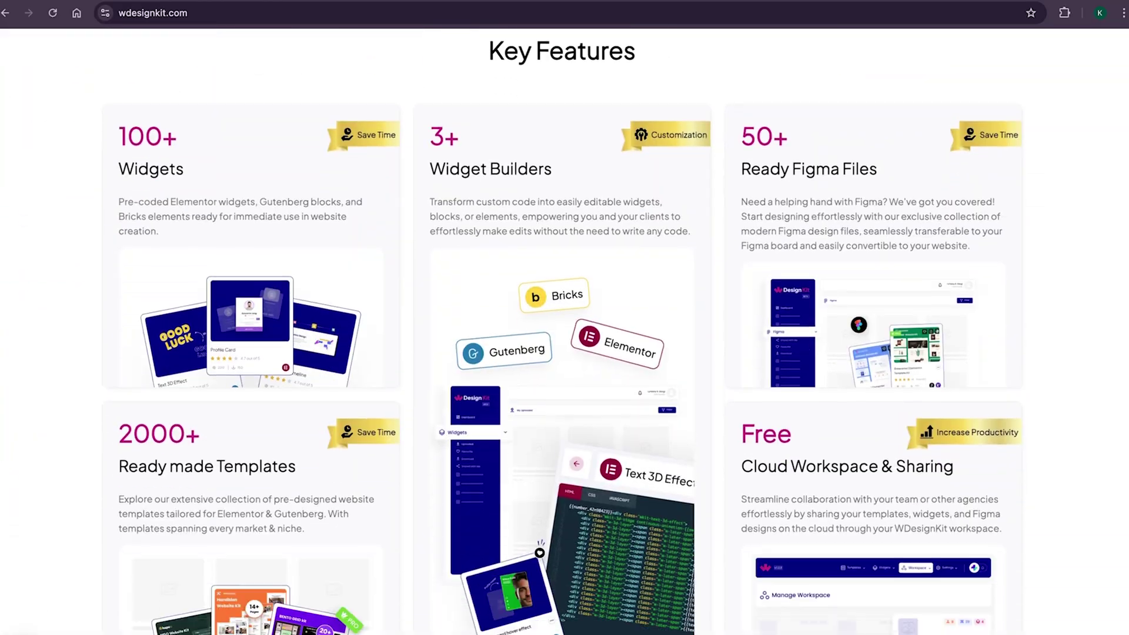
{"action": "scroll", "coordinate": [564, 317], "scroll_direction": "down", "scroll_amount": 8}
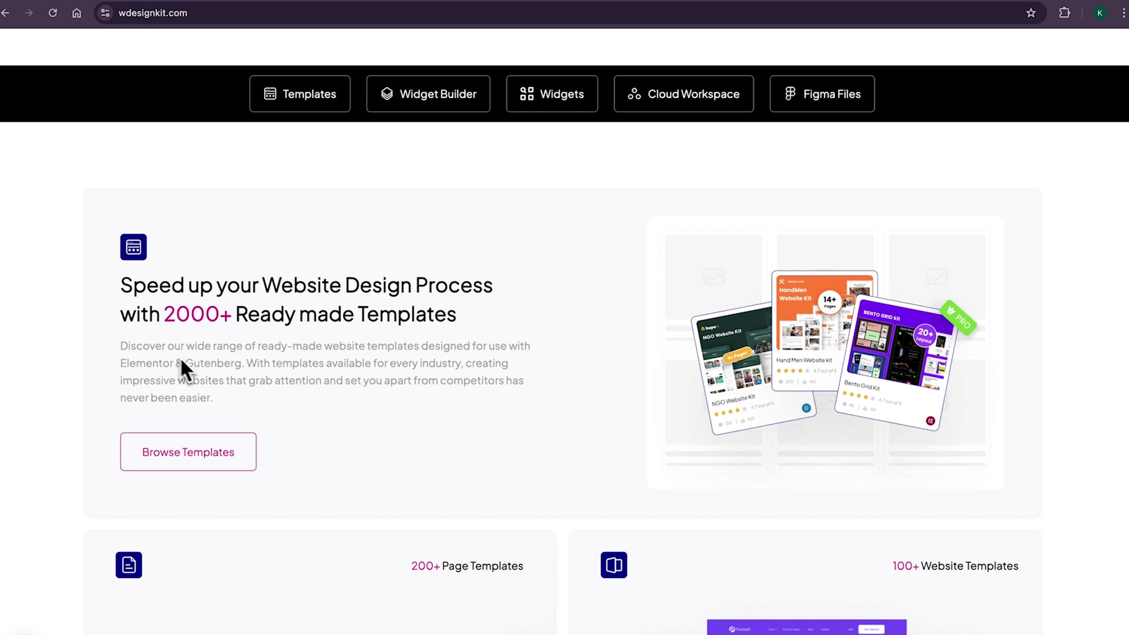
{"action": "left_click_drag", "start_coordinate": [164, 321], "coordinate": [492, 335]}
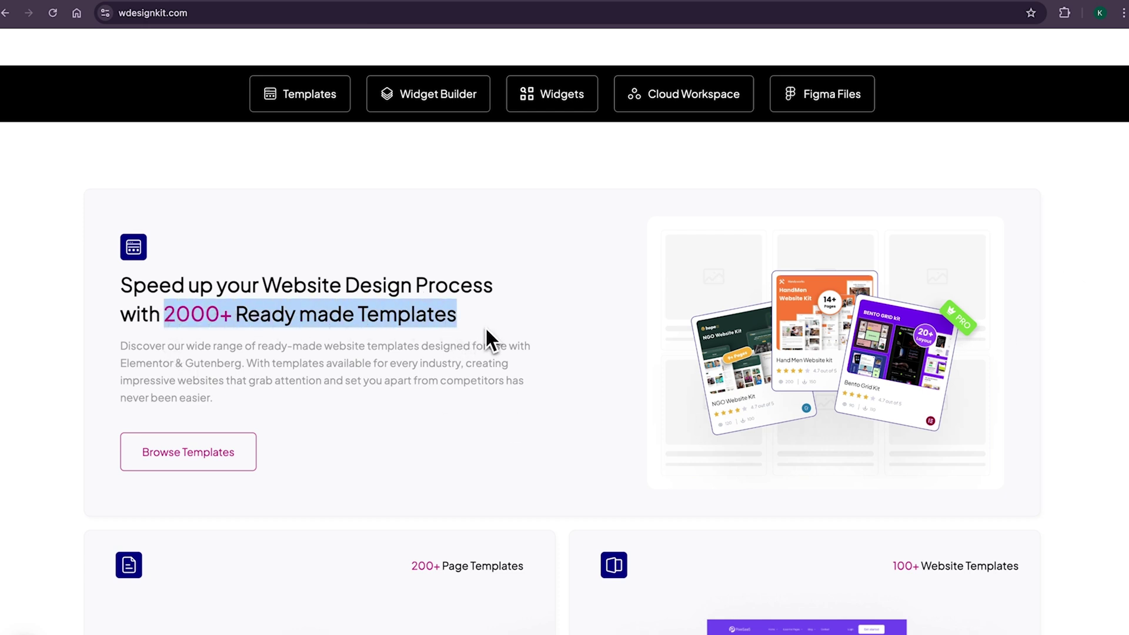
{"action": "scroll", "coordinate": [281, 340], "scroll_direction": "down", "scroll_amount": 5}
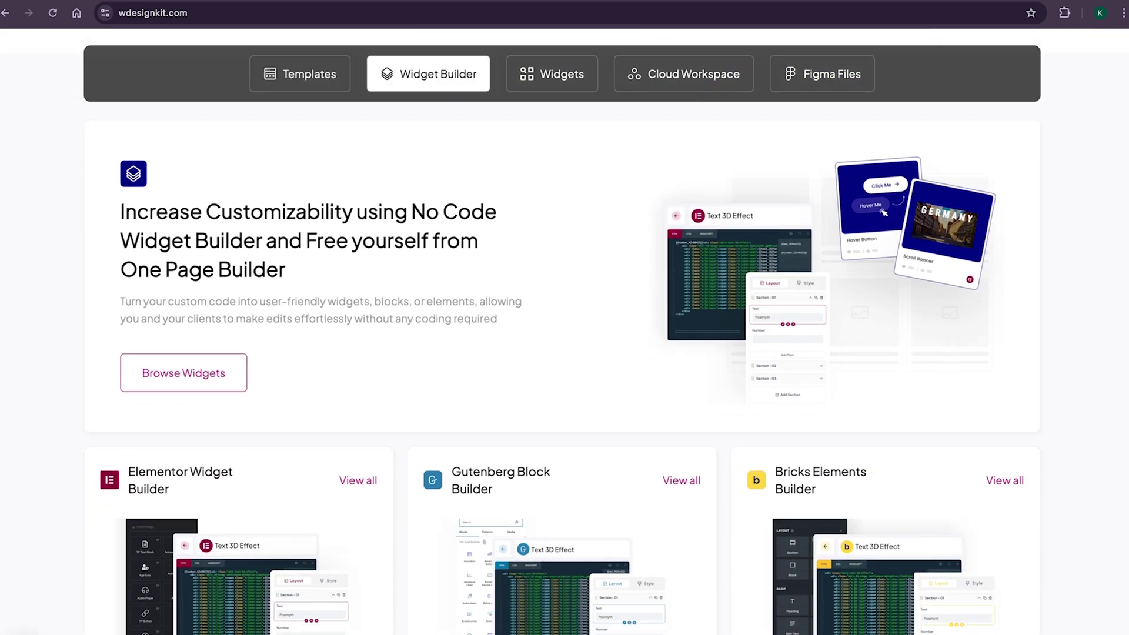
{"action": "left_click_drag", "start_coordinate": [120, 233], "coordinate": [288, 272]}
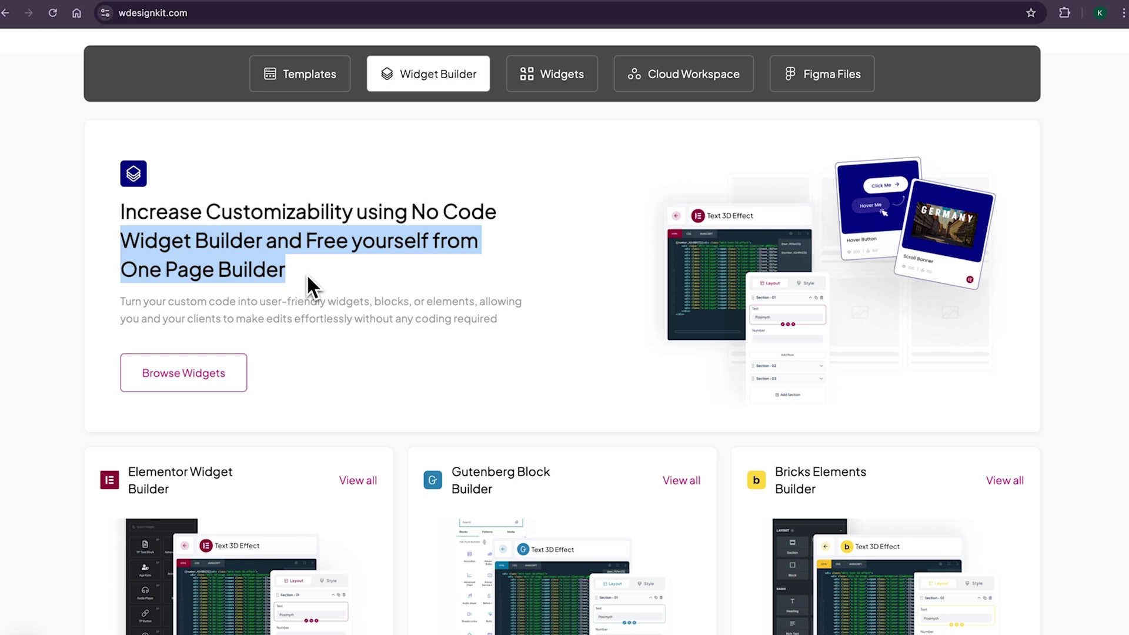
Step: Review the '100+ Widgets for All Page Builders' section and the widget builder, then reach the Cloud menu
{"action": "left_click", "coordinate": [557, 89]}
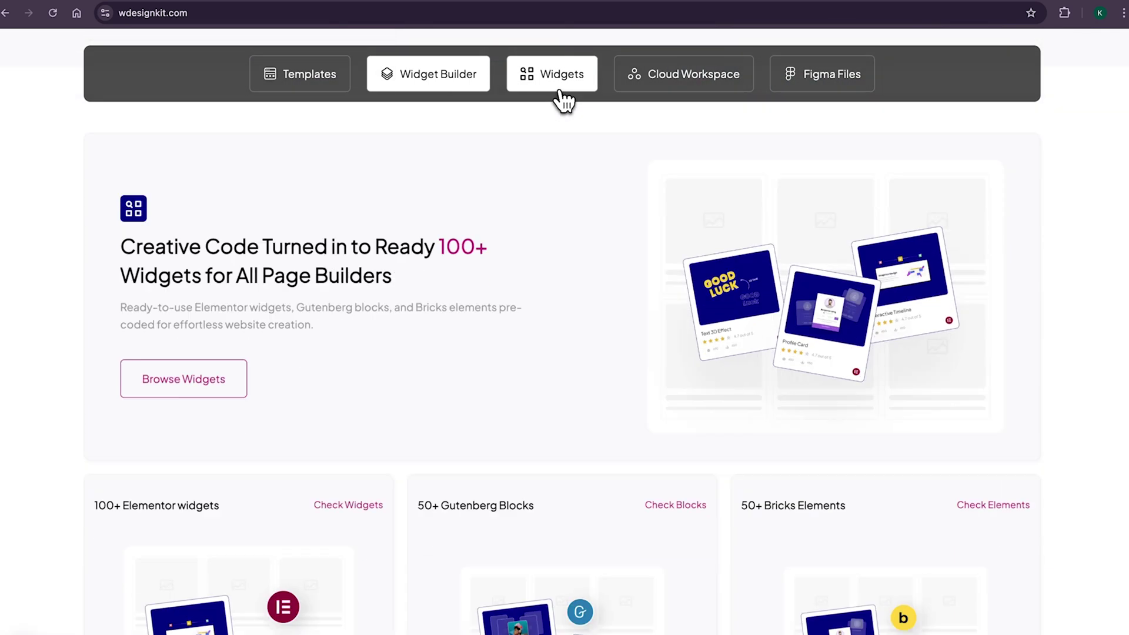
{"action": "left_click_drag", "start_coordinate": [441, 210], "coordinate": [466, 231]}
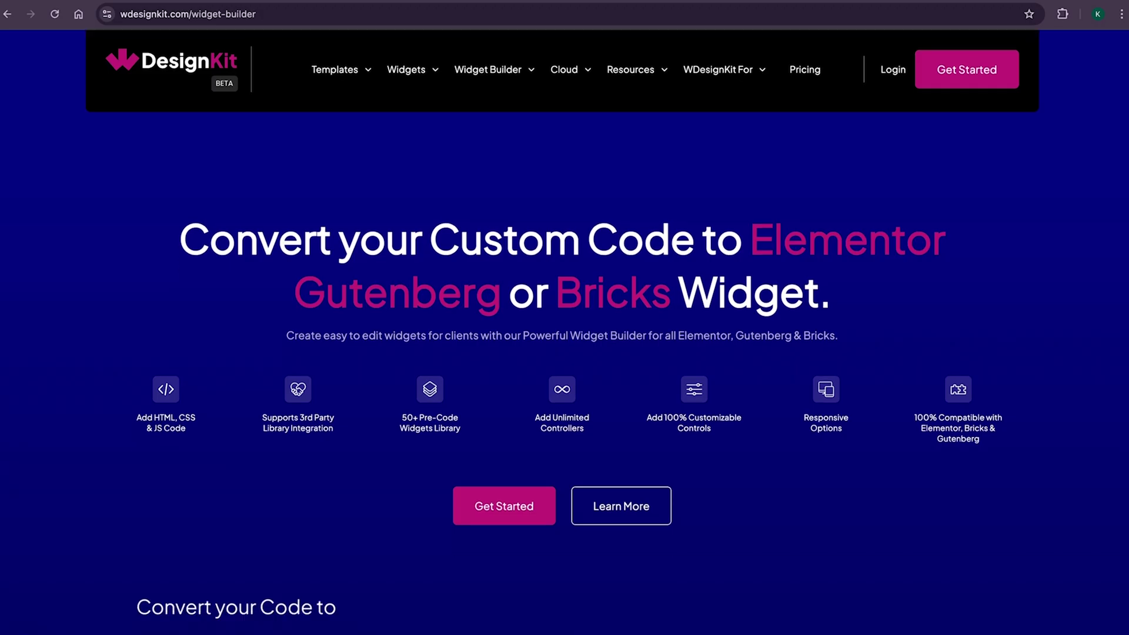
{"action": "scroll", "coordinate": [857, 487], "scroll_direction": "down", "scroll_amount": 15}
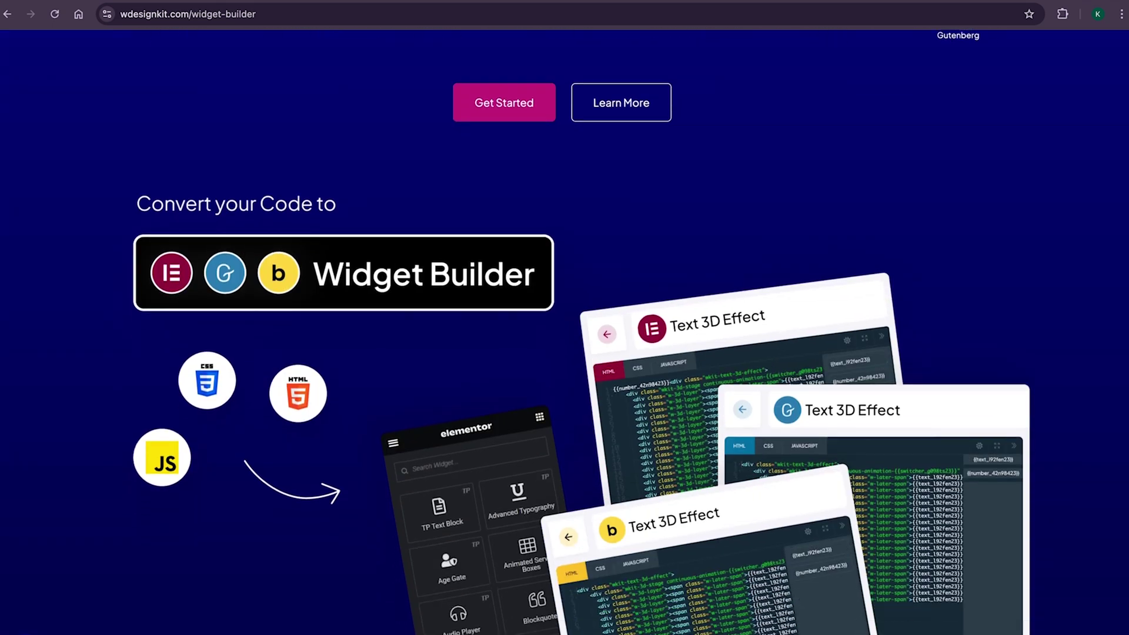
{"action": "scroll", "coordinate": [565, 317], "scroll_direction": "down", "scroll_amount": 7}
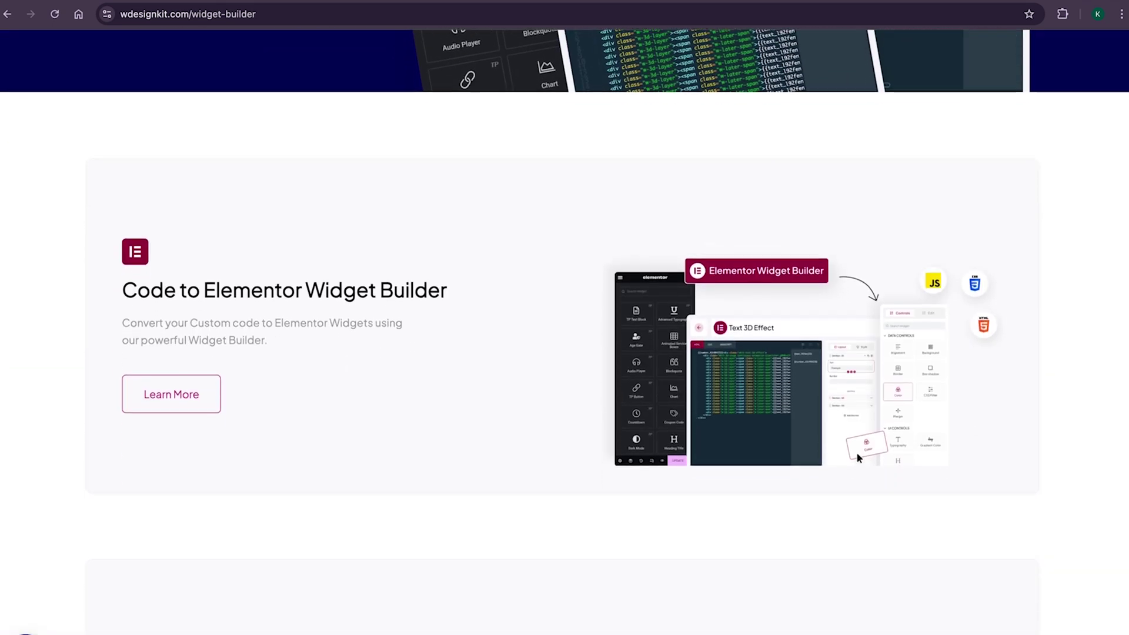
{"action": "scroll", "coordinate": [561, 331], "scroll_direction": "down", "scroll_amount": 7}
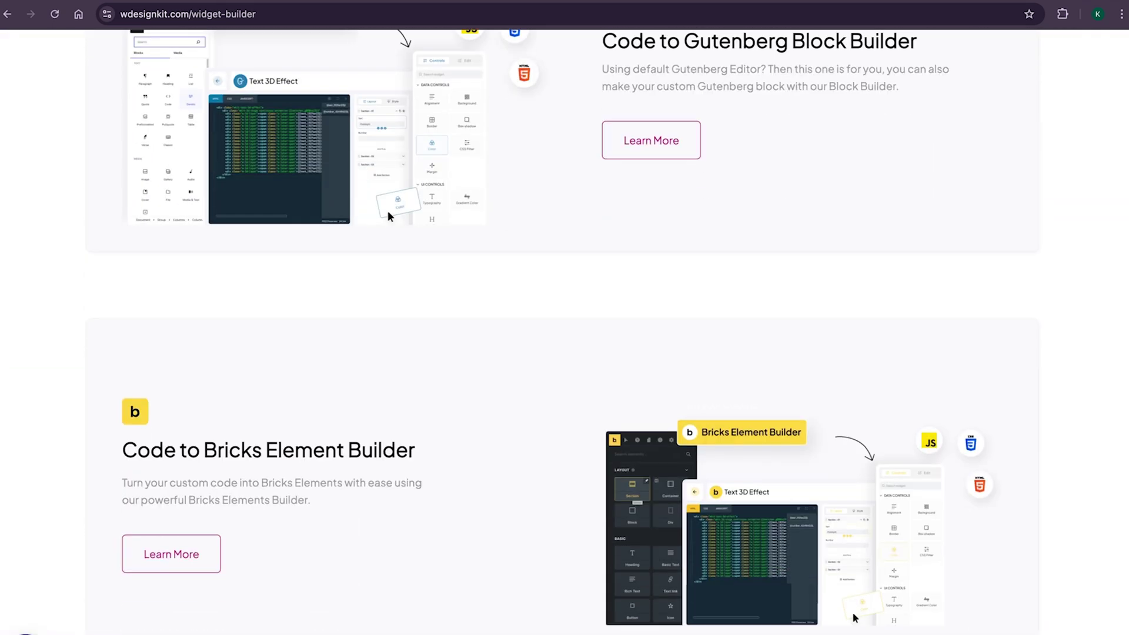
{"action": "scroll", "coordinate": [564, 317], "scroll_direction": "up", "scroll_amount": 20}
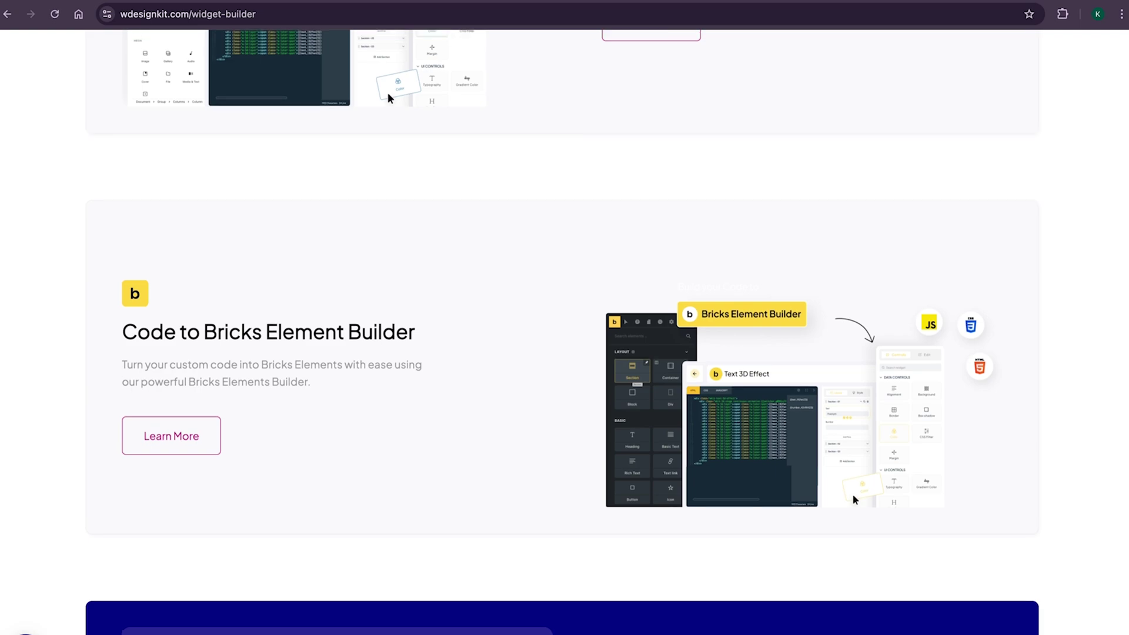
{"action": "scroll", "coordinate": [565, 317], "scroll_direction": "up", "scroll_amount": 3}
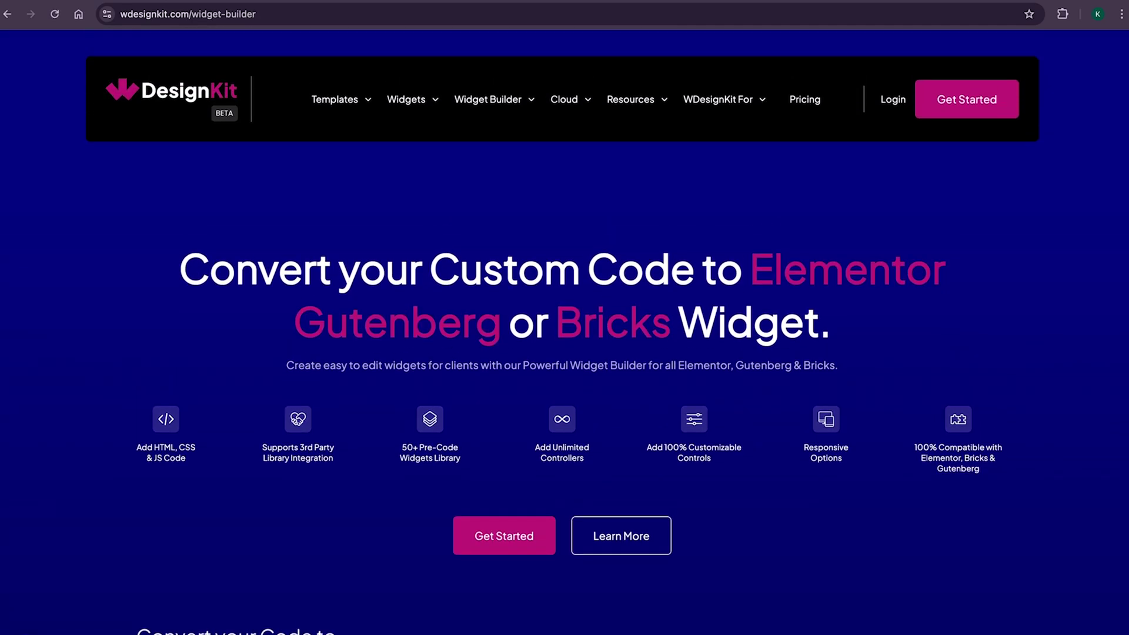
{"action": "mouse_move", "coordinate": [565, 101]}
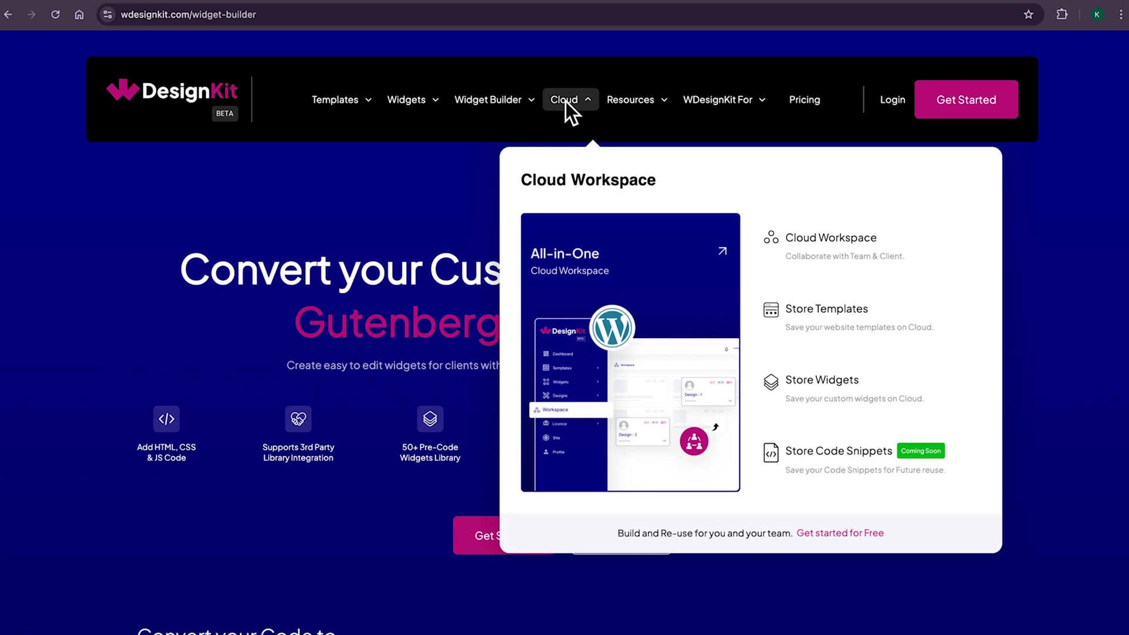
Step: Show the Cloud Workspace features for uploading widgets and collaborating with clients, then highlight the homepage headline
{"action": "left_click", "coordinate": [832, 252]}
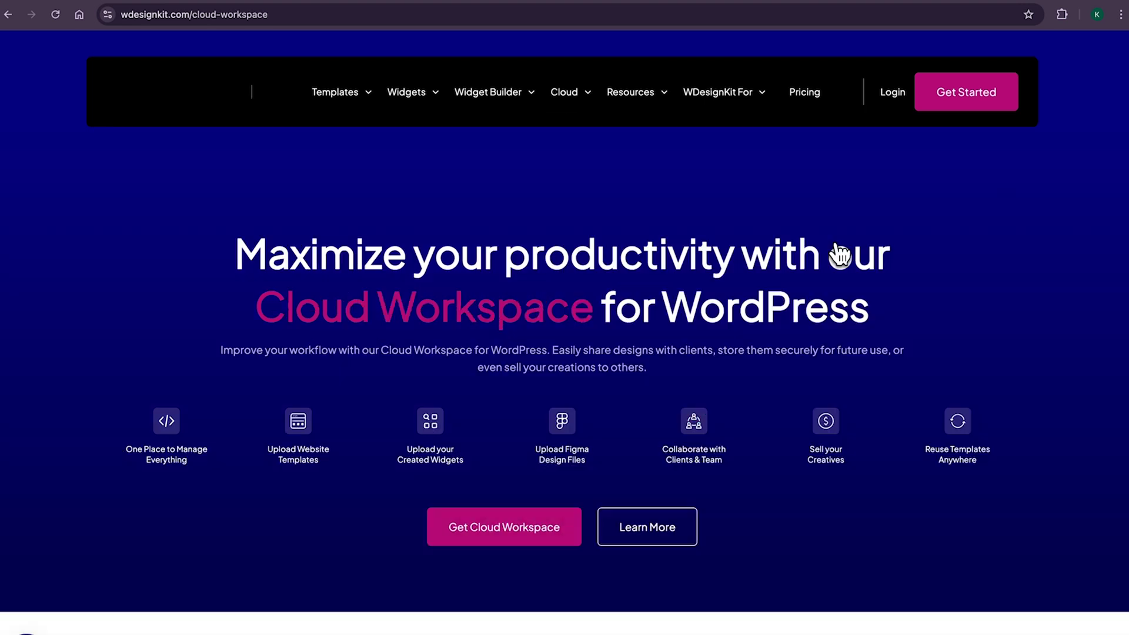
{"action": "left_click_drag", "start_coordinate": [405, 463], "coordinate": [463, 486]}
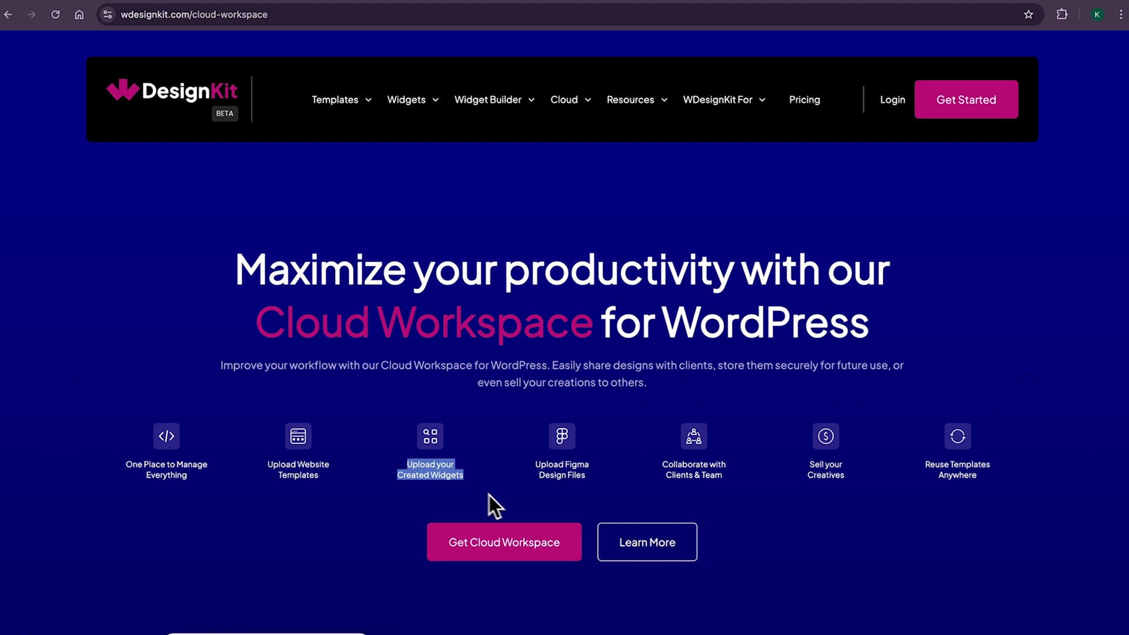
{"action": "left_click_drag", "start_coordinate": [660, 461], "coordinate": [732, 482]}
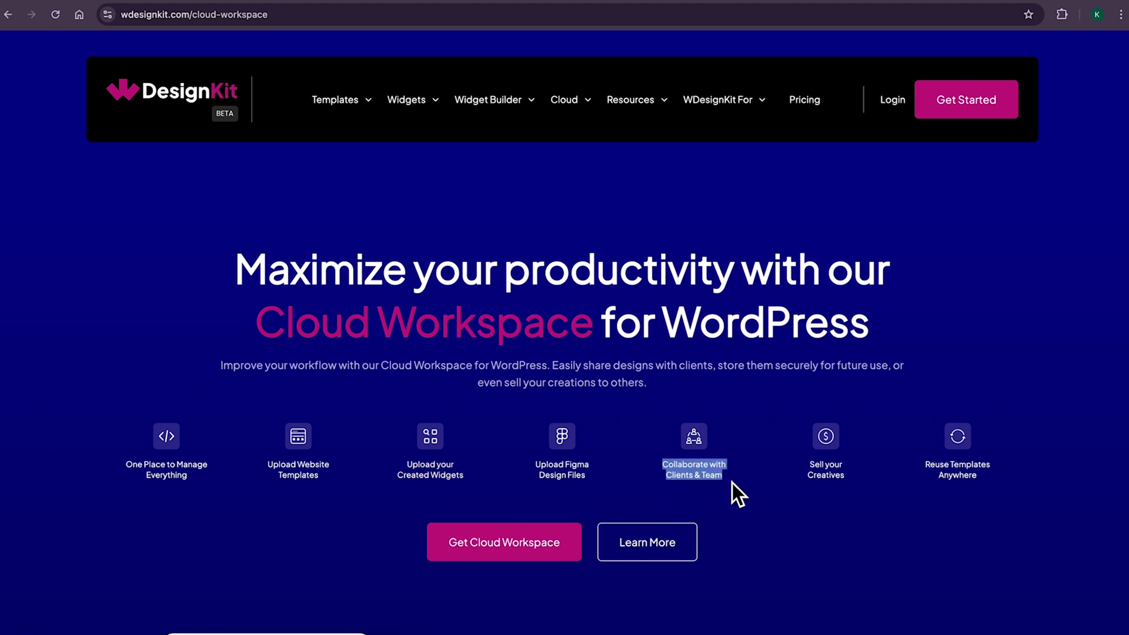
{"action": "left_click", "coordinate": [176, 104]}
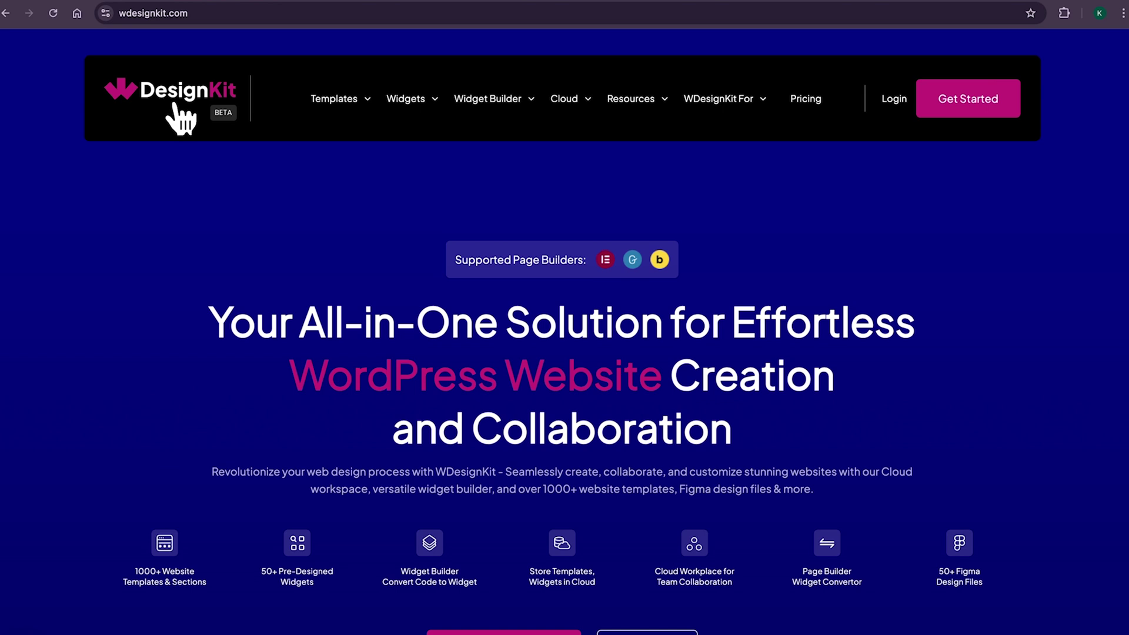
{"action": "left_click_drag", "start_coordinate": [302, 320], "coordinate": [663, 334]}
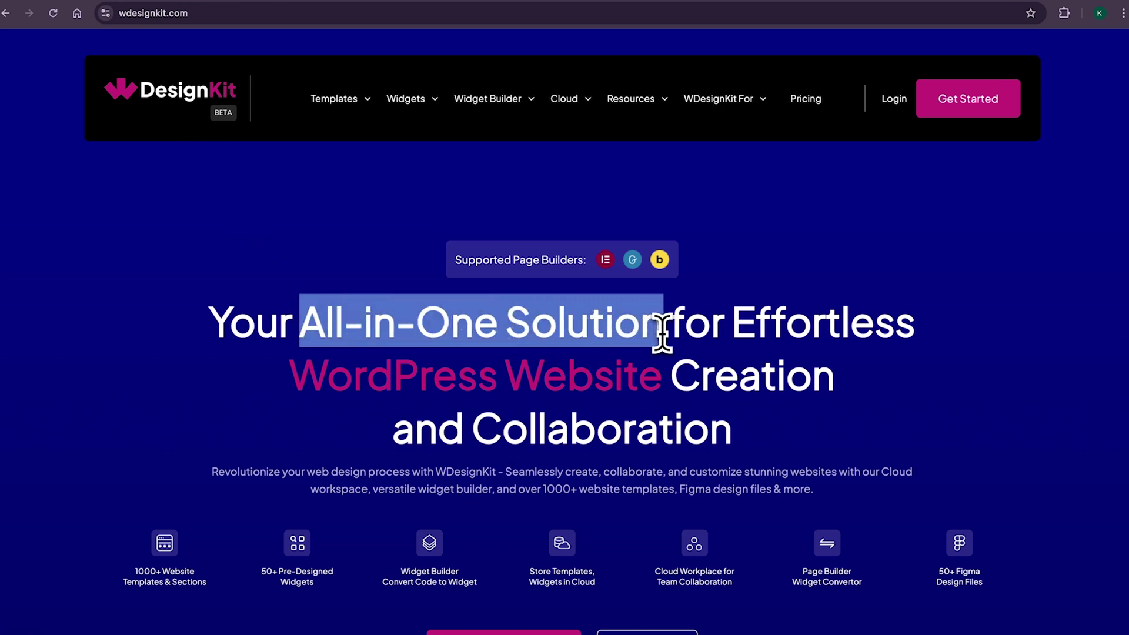